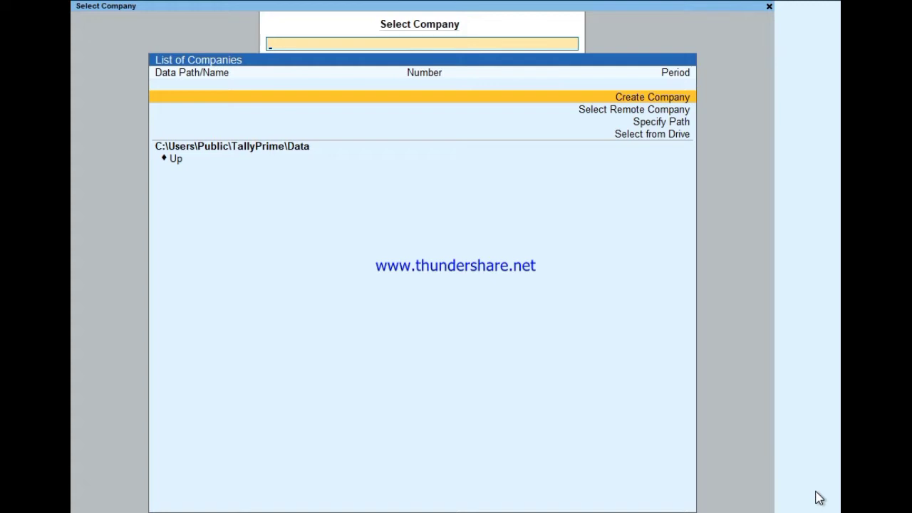
Start creating a new company named Uae with the same mailing name, leaving the address blank
{"action": "key", "text": "Return"}
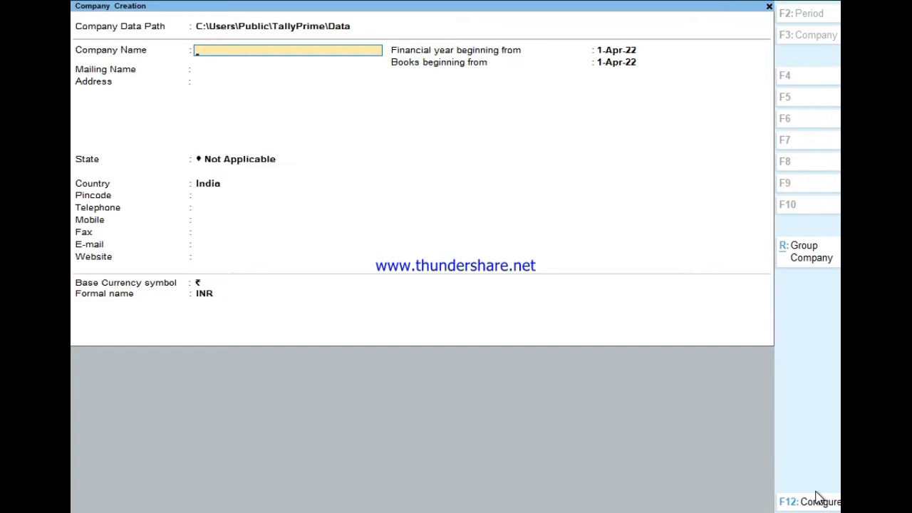
{"action": "type", "text": "Uae"}
{"action": "key", "text": "Return"}
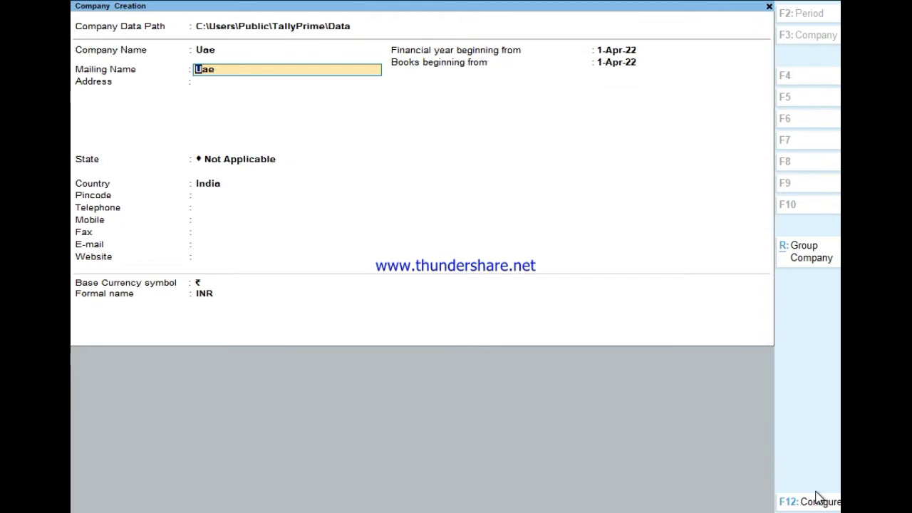
{"action": "key", "text": "Return"}
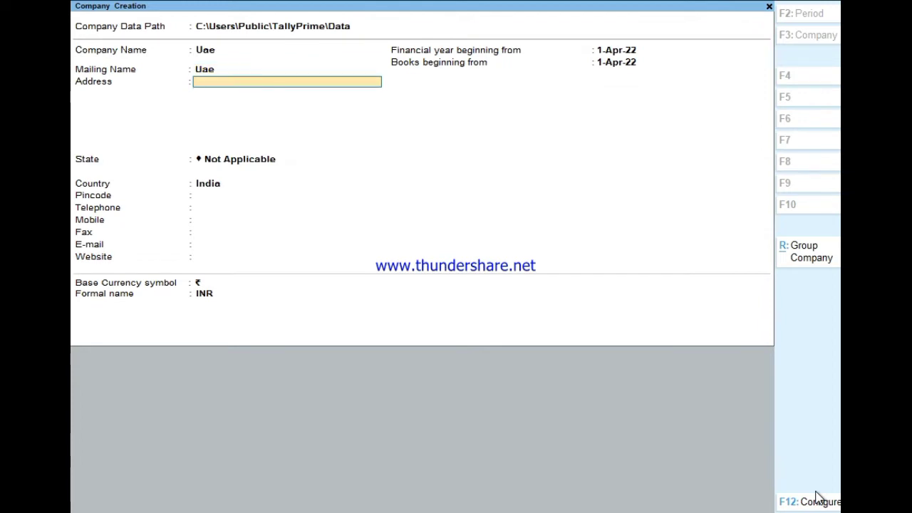
{"action": "key", "text": "Return"}
{"action": "key", "text": "Return"}
{"action": "key", "text": "shift+Tab"}
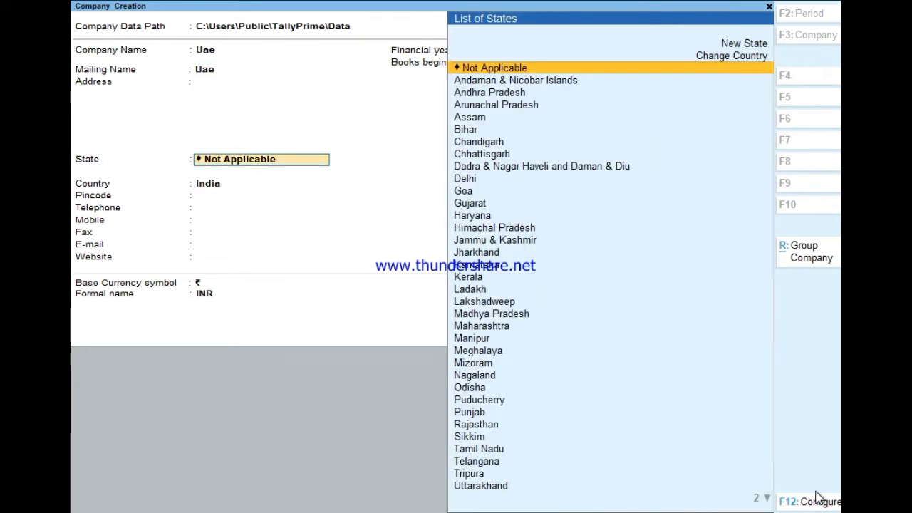
Set the company's country to UAE
{"action": "key", "text": "Return"}
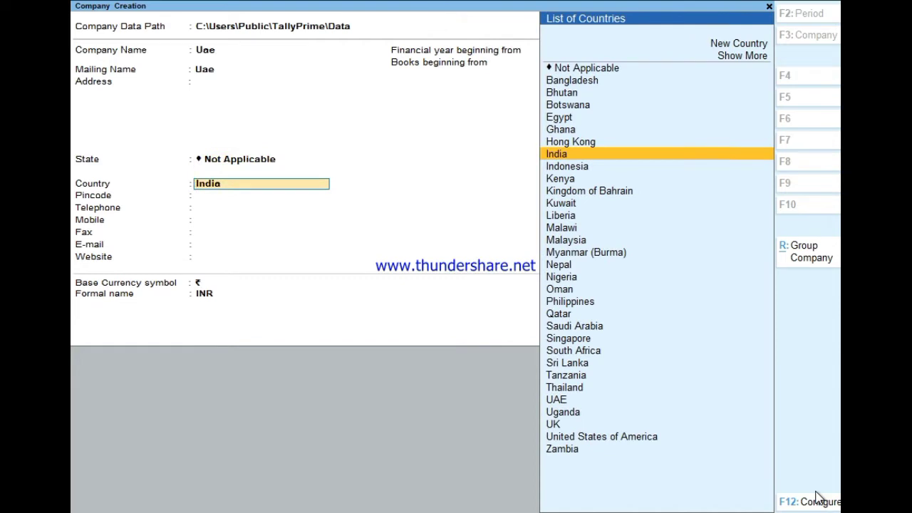
{"action": "type", "text": "U"}
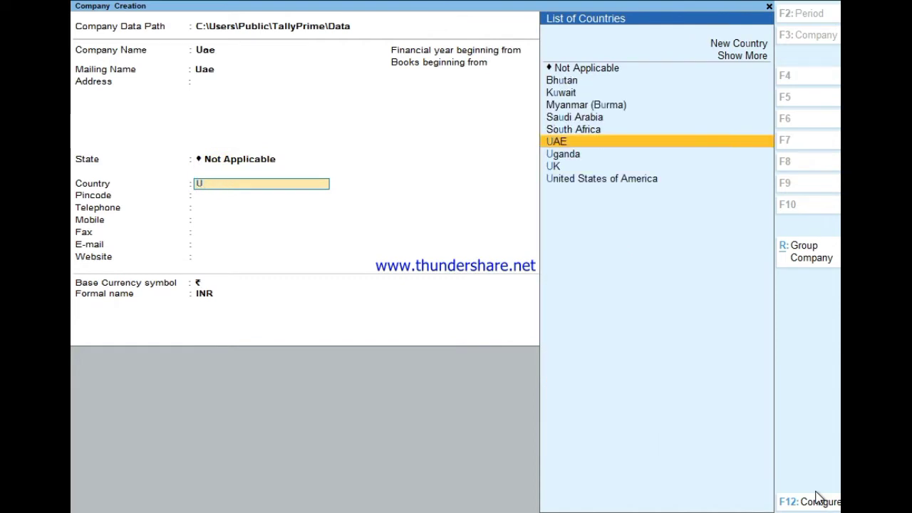
{"action": "key", "text": "Return"}
{"action": "key", "text": "BackSpace"}
{"action": "key", "text": "Up"}
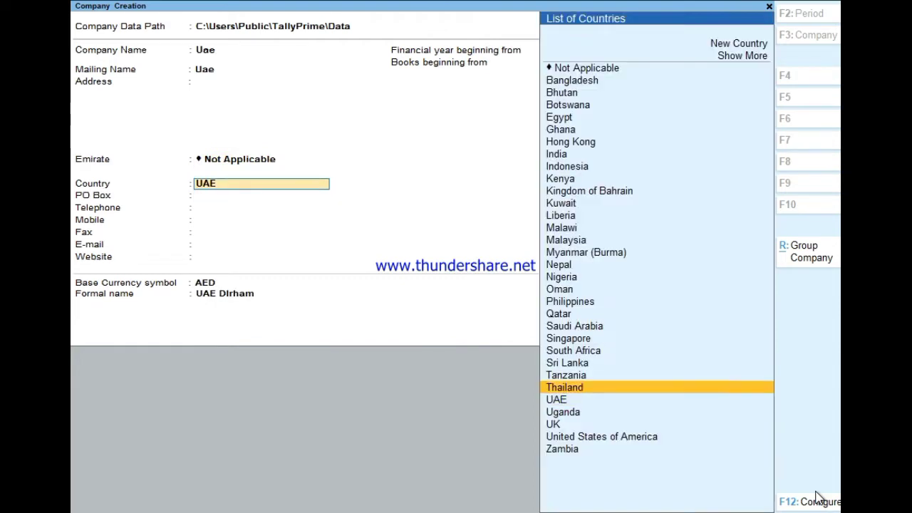
{"action": "key", "text": "Up"}
{"action": "key", "text": "Down"}
{"action": "key", "text": "Down"}
{"action": "key", "text": "Return"}
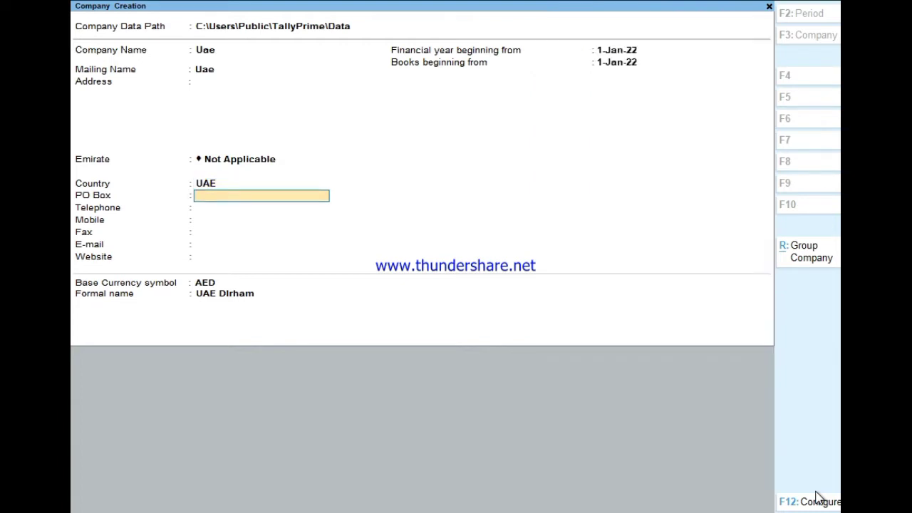
Set the company's emirate to Dubai
{"action": "key", "text": "BackSpace"}
{"action": "key", "text": "BackSpace"}
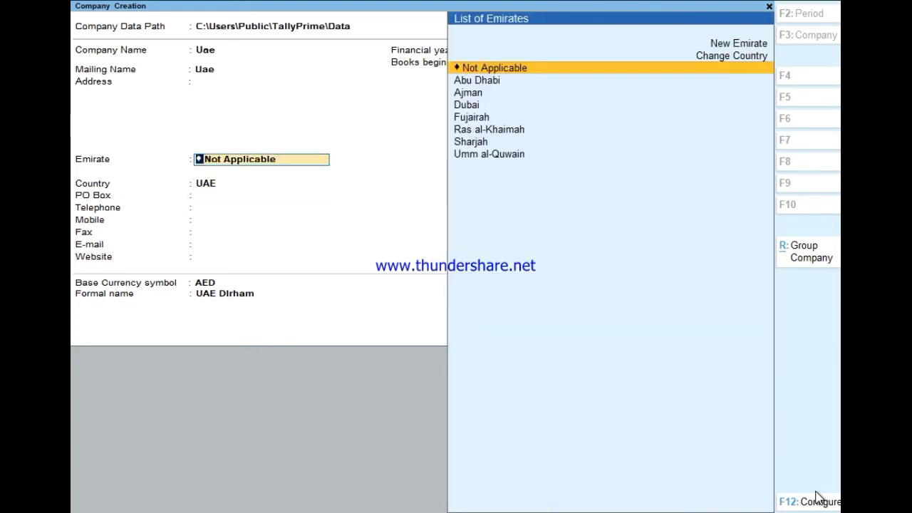
{"action": "key", "text": "Down"}
{"action": "key", "text": "Down"}
{"action": "key", "text": "Down"}
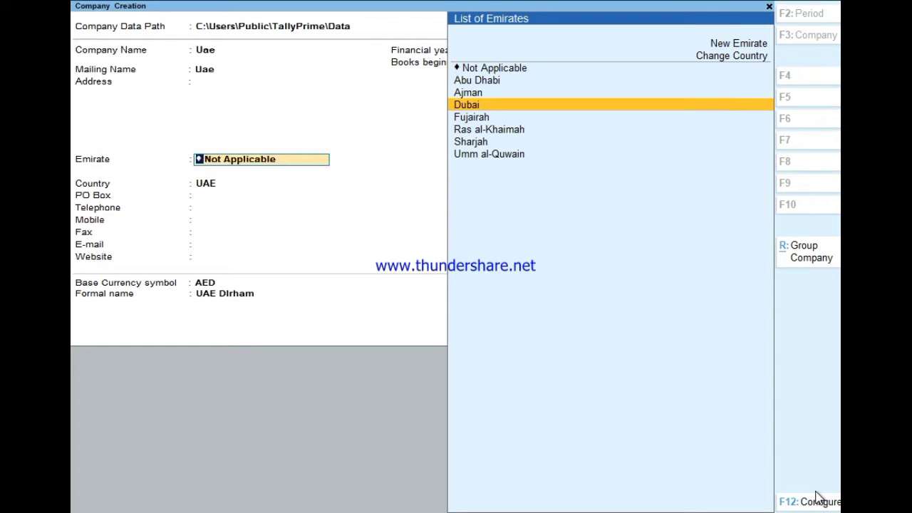
{"action": "key", "text": "Return"}
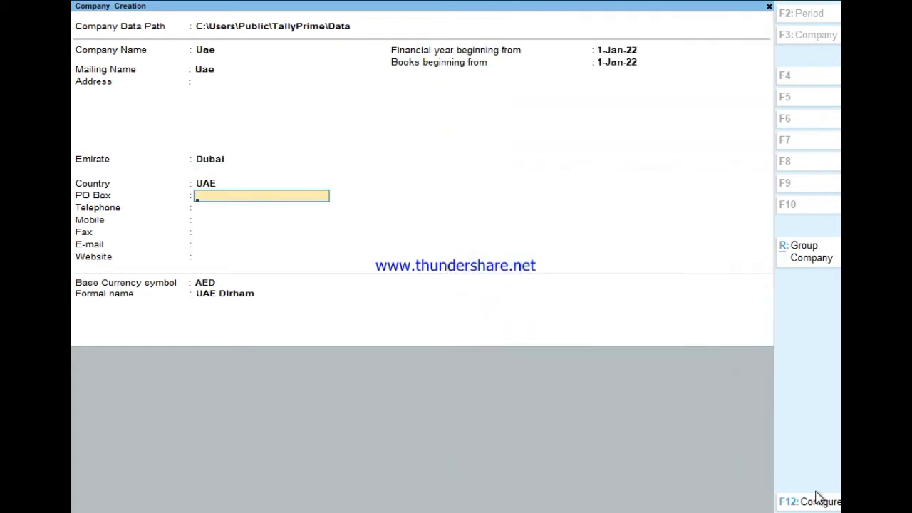
Leave the contact fields blank, accept the default financial year, books start date and base currency, and create the company
{"action": "key", "text": "Return"}
{"action": "key", "text": "Return"}
{"action": "key", "text": "Return"}
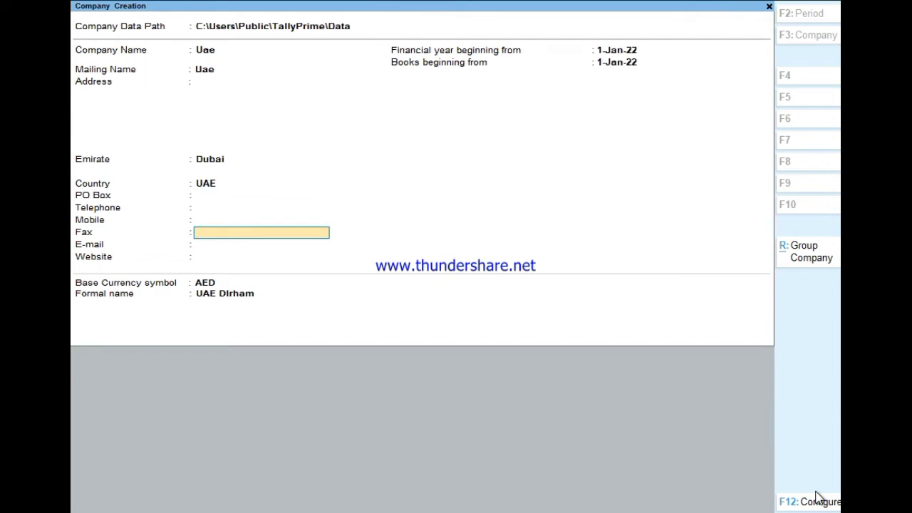
{"action": "key", "text": "Return"}
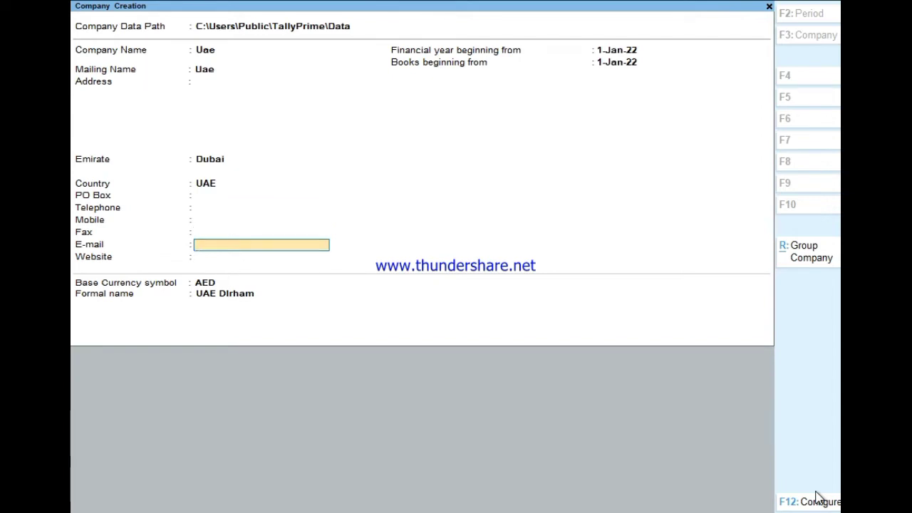
{"action": "key", "text": "Return"}
{"action": "key", "text": "Return"}
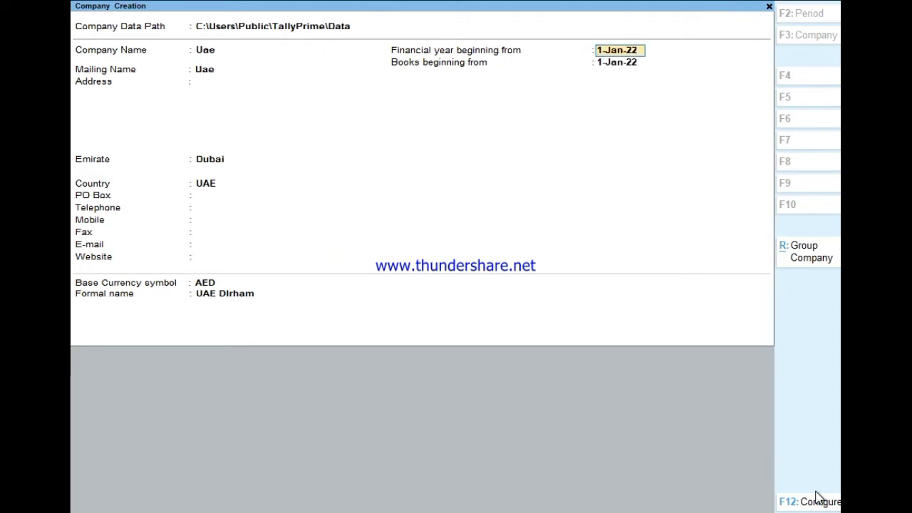
{"action": "key", "text": "Return"}
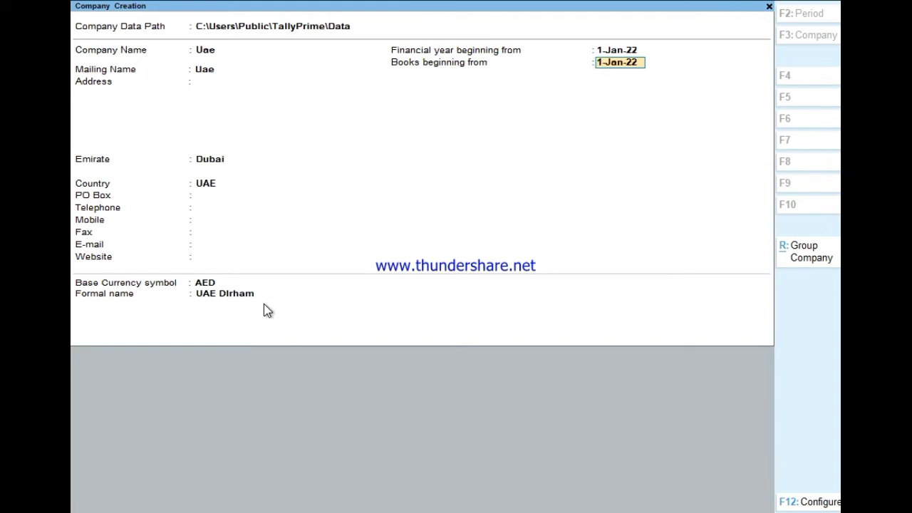
{"action": "key", "text": "Return"}
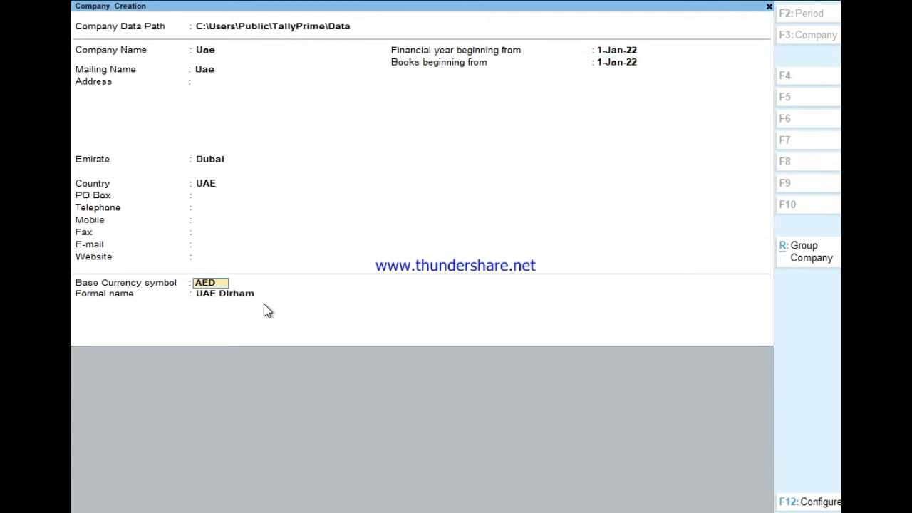
{"action": "key", "text": "Return"}
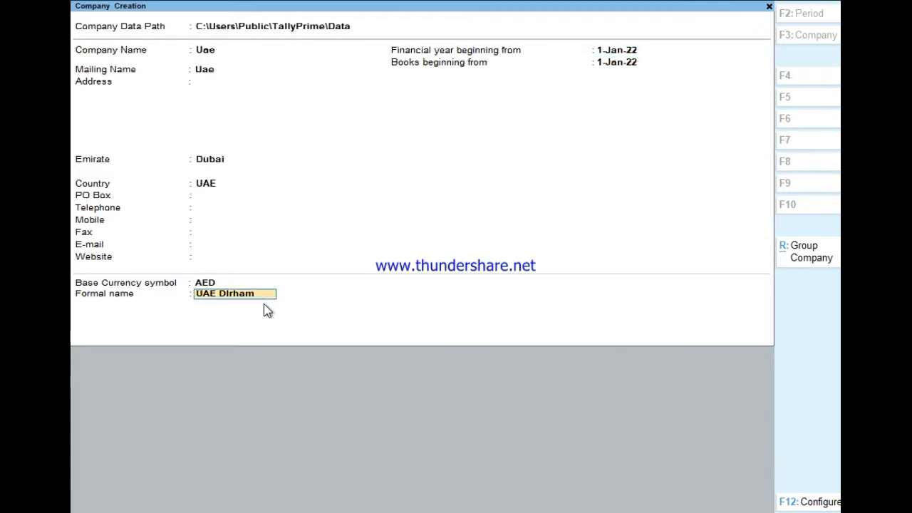
{"action": "key", "text": "Return"}
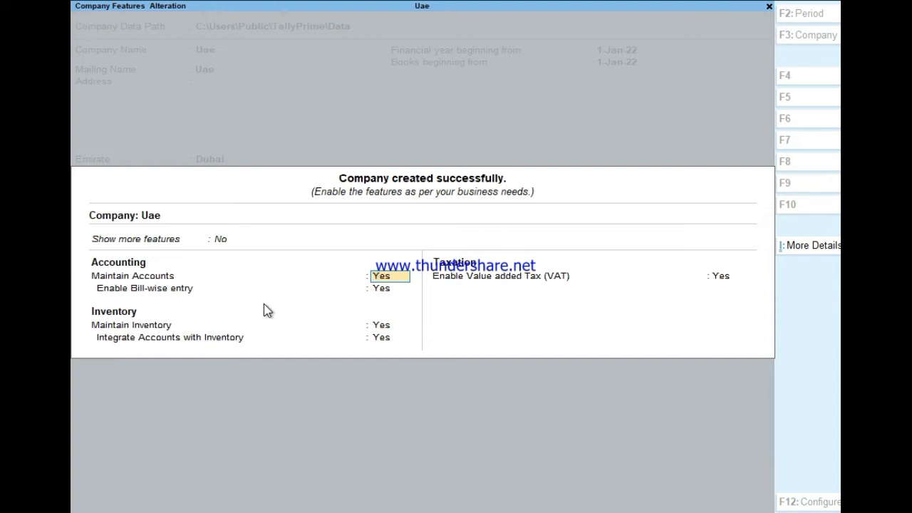
Keep the accounting, bill-wise entry and inventory features enabled for the company
{"action": "key", "text": "Return"}
{"action": "key", "text": "Return"}
{"action": "key", "text": "Return"}
{"action": "key", "text": "Return"}
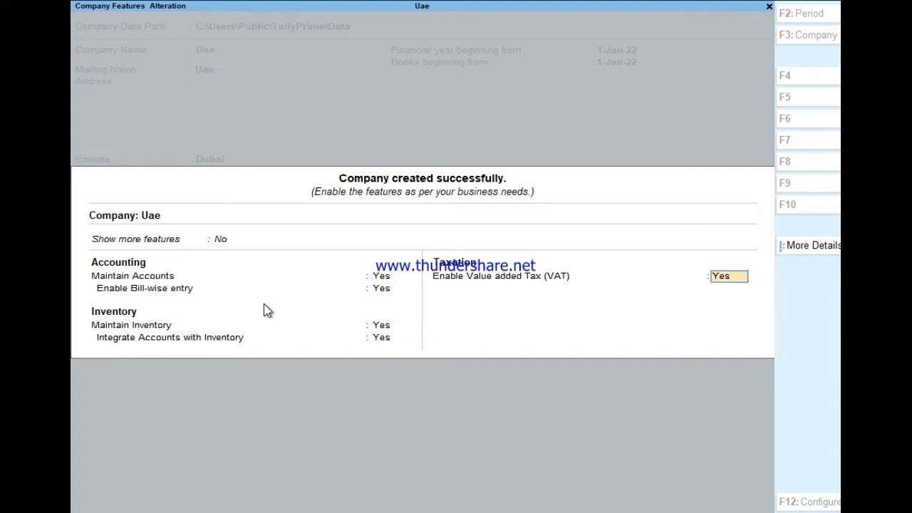
{"action": "key", "text": "Return"}
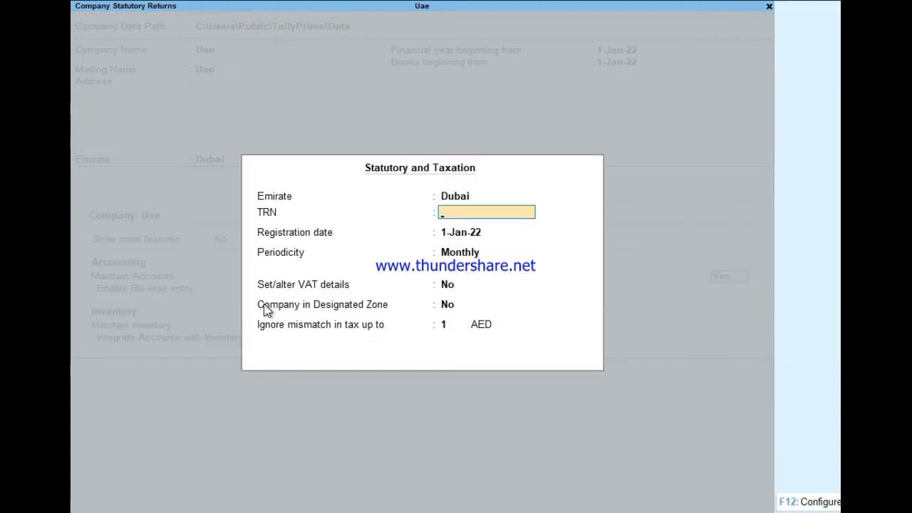
{"action": "key", "text": "Return"}
{"action": "key", "text": "Return"}
{"action": "key", "text": "Return"}
{"action": "key", "text": "Return"}
{"action": "key", "text": "Return"}
{"action": "key", "text": "Return"}
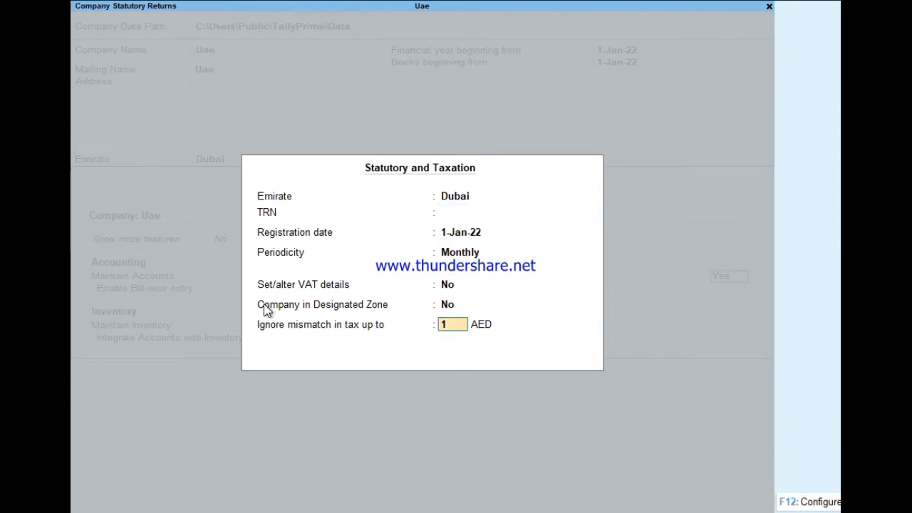
{"action": "key", "text": "BackSpace"}
{"action": "key", "text": "BackSpace"}
{"action": "key", "text": "BackSpace"}
{"action": "key", "text": "BackSpace"}
{"action": "key", "text": "BackSpace"}
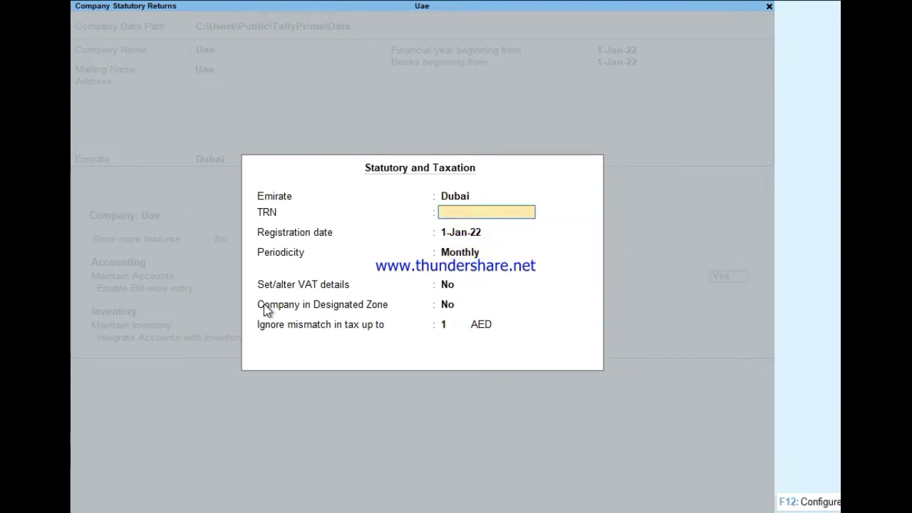
{"action": "key", "text": "BackSpace"}
{"action": "key", "text": "BackSpace"}
{"action": "key", "text": "BackSpace"}
{"action": "key", "text": "Return"}
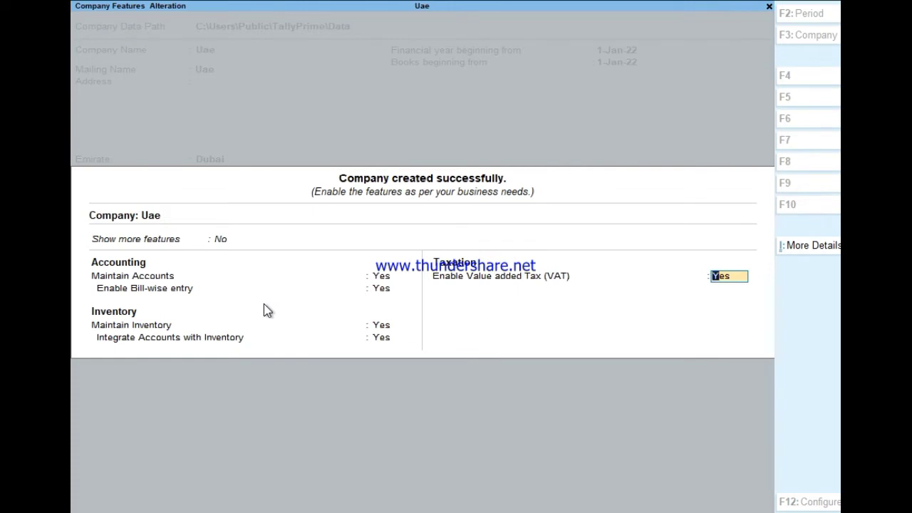
{"action": "key", "text": "Return"}
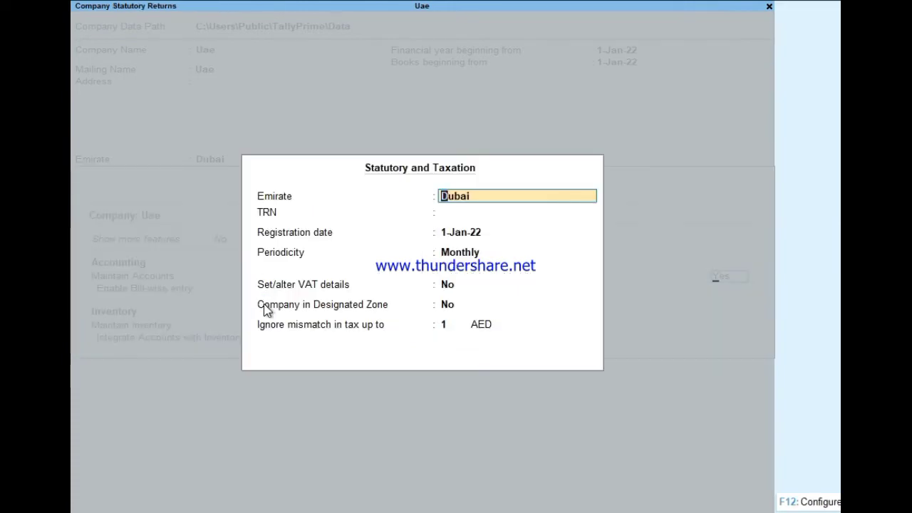
{"action": "key", "text": "Escape"}
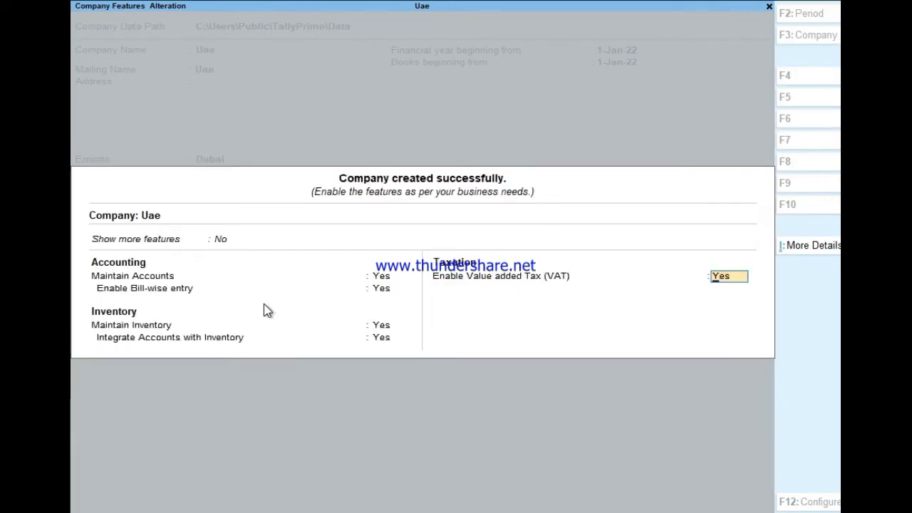
Disable Value added Tax (VAT) for the company and accept the company features
{"action": "type", "text": "n"}
{"action": "key", "text": "Return"}
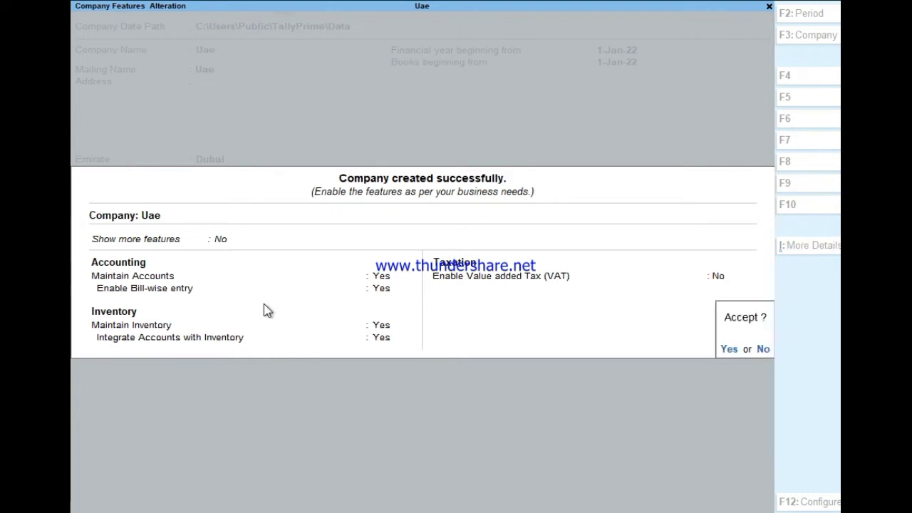
{"action": "key", "text": "Return"}
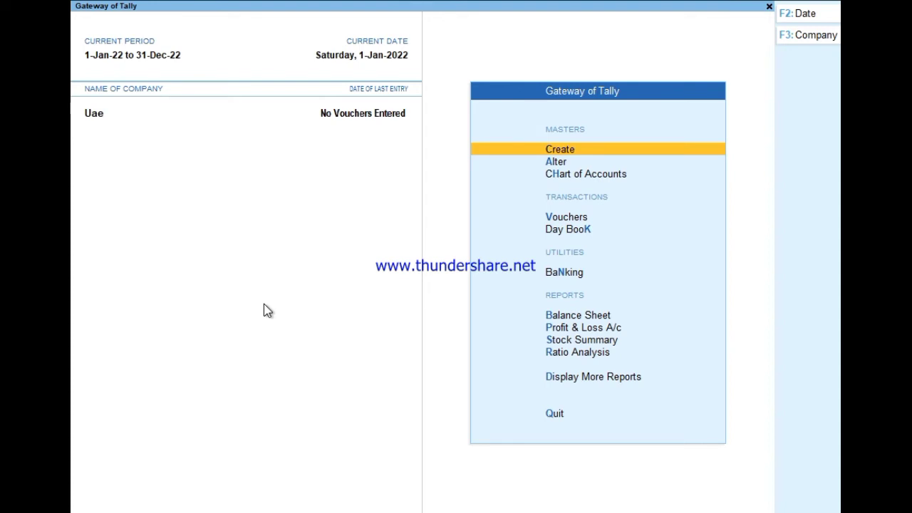
Open a new purchase voucher in the company's transactions
{"action": "key", "text": "Down"}
{"action": "key", "text": "Down"}
{"action": "key", "text": "Down"}
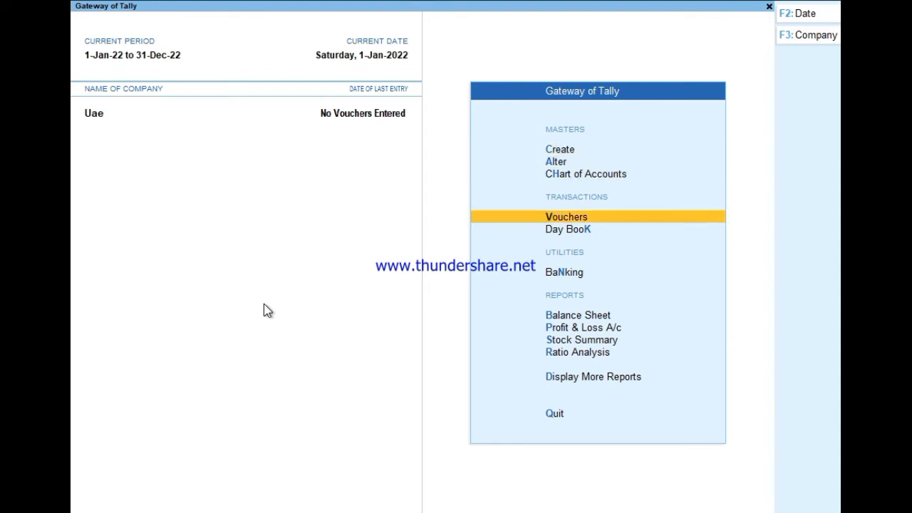
{"action": "key", "text": "Return"}
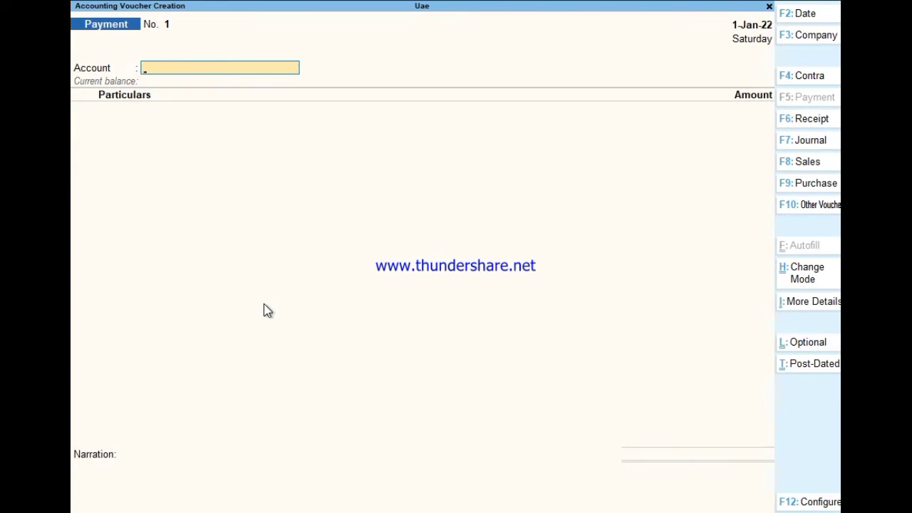
{"action": "key", "text": "F8"}
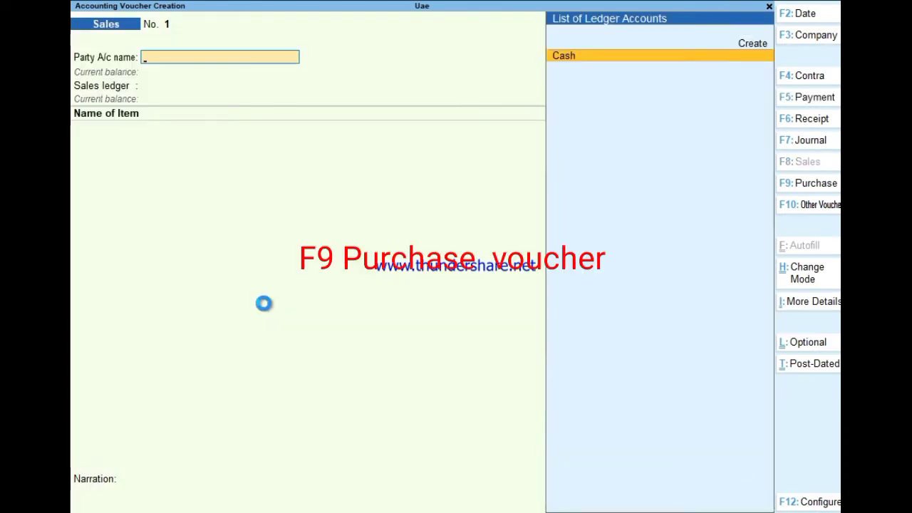
{"action": "key", "text": "F9"}
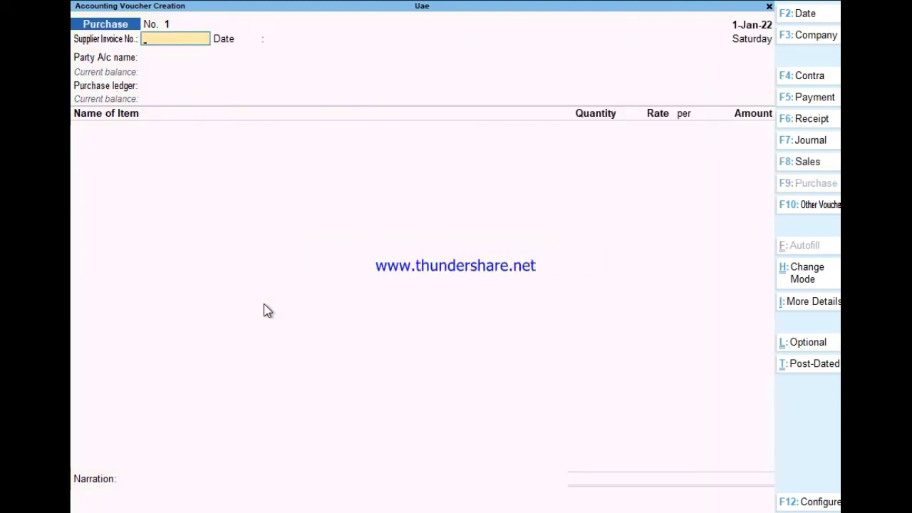
Leave the supplier invoice number and date blank and create the party ledger Abc under Sundry Creditors
{"action": "key", "text": "Return"}
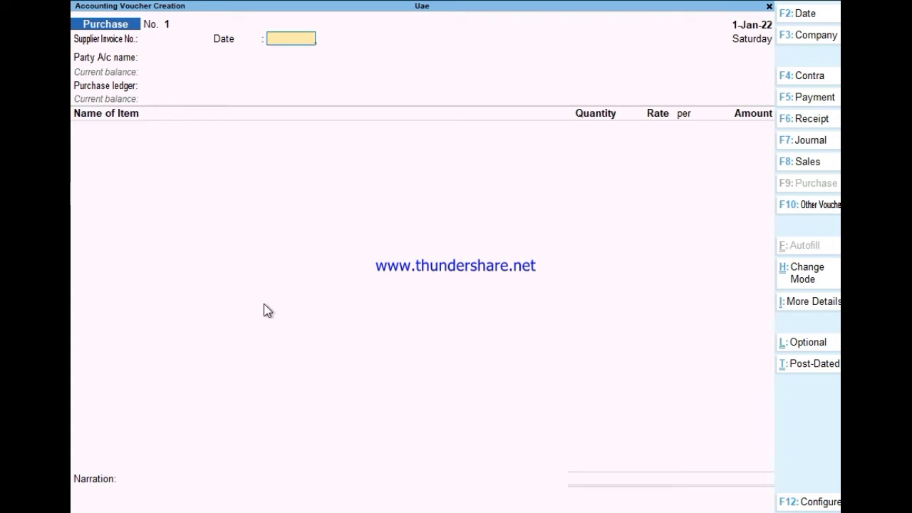
{"action": "key", "text": "Return"}
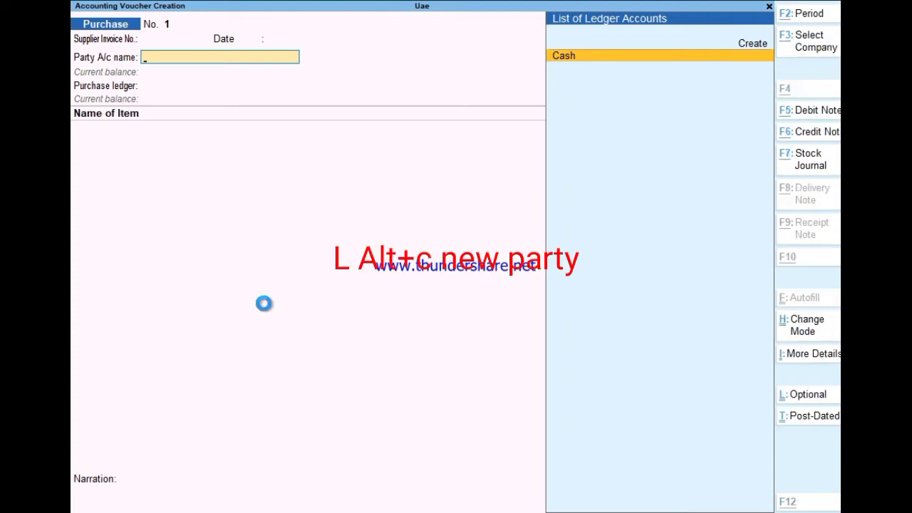
{"action": "key", "text": "alt+c"}
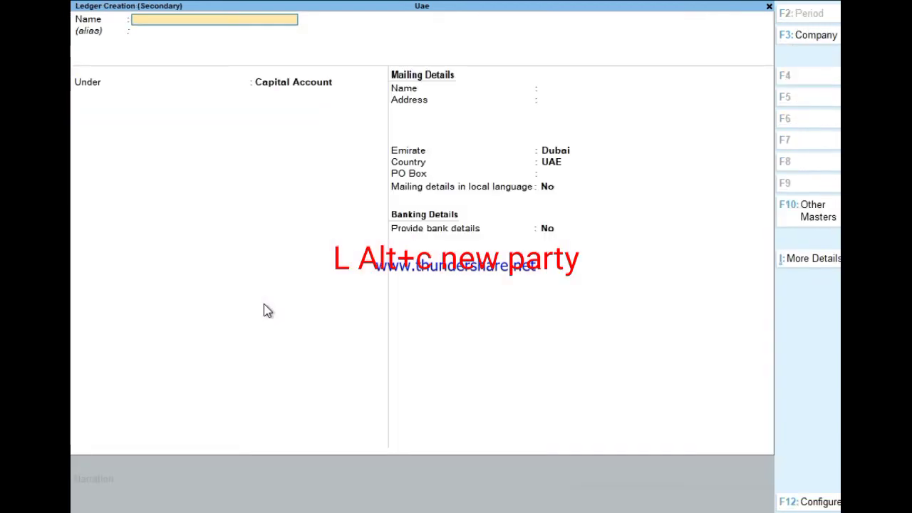
{"action": "type", "text": "Ab"}
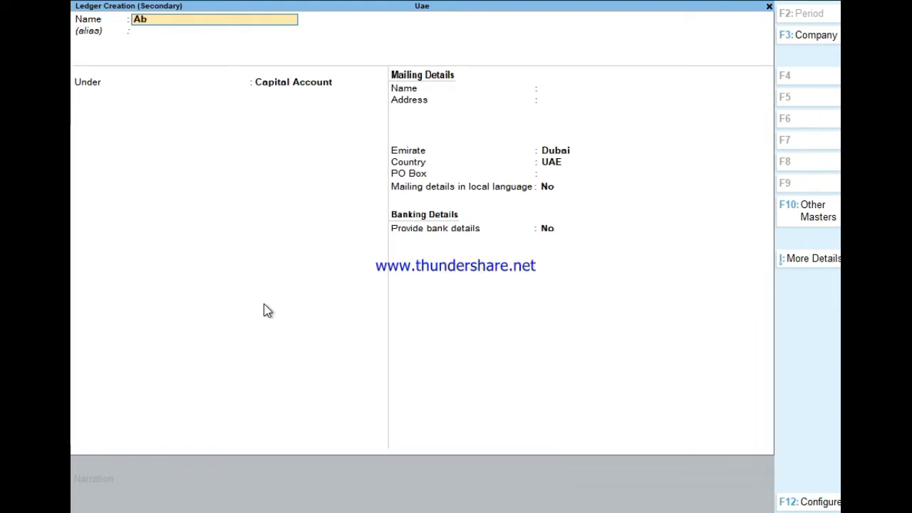
{"action": "type", "text": "c"}
{"action": "key", "text": "Return"}
{"action": "key", "text": "Return"}
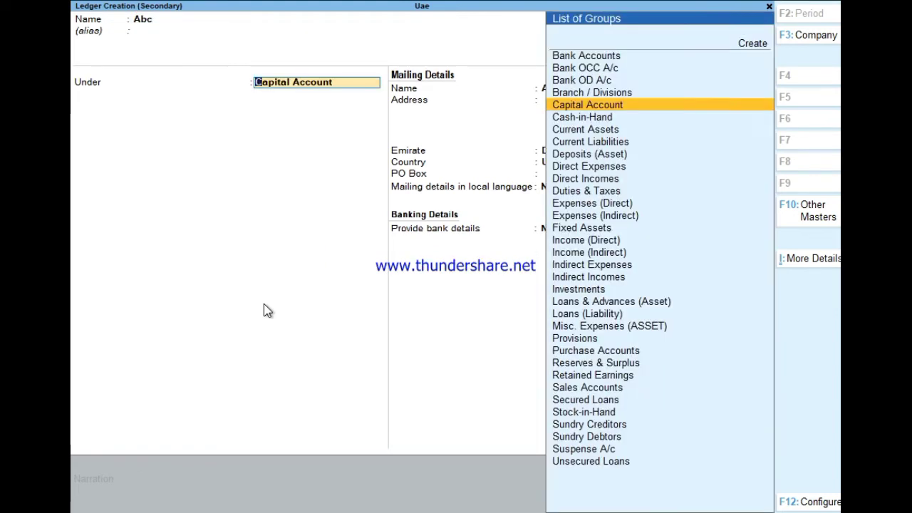
{"action": "type", "text": "Su"}
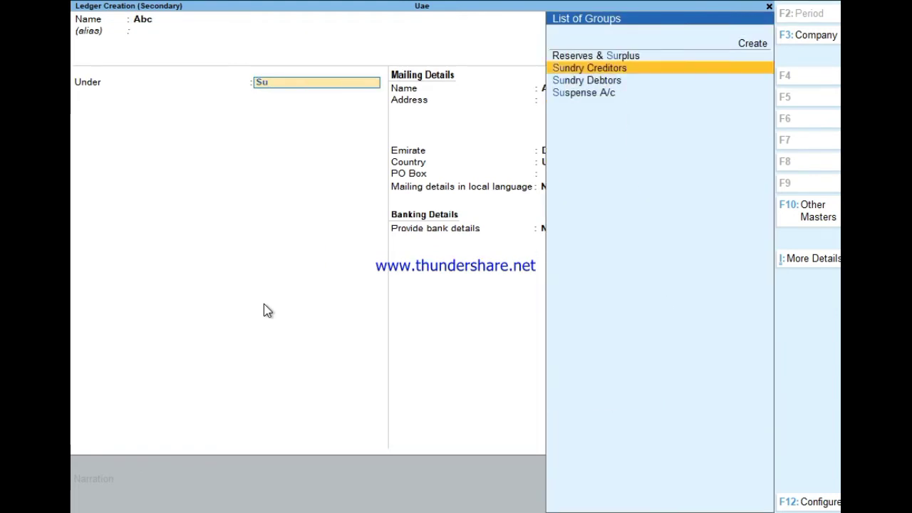
{"action": "key", "text": "Return"}
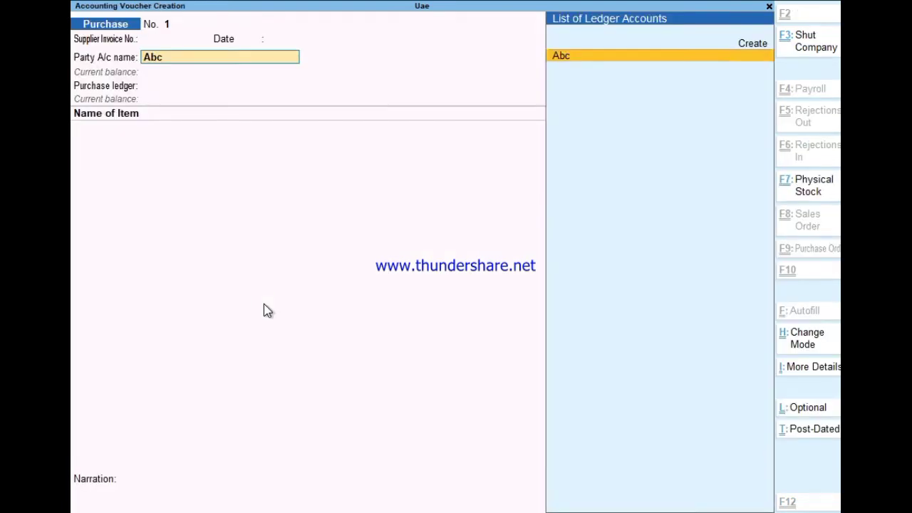
Use Abc as the voucher's party, leaving the receipt details blank and keeping the default supplier details
{"action": "key", "text": "Return"}
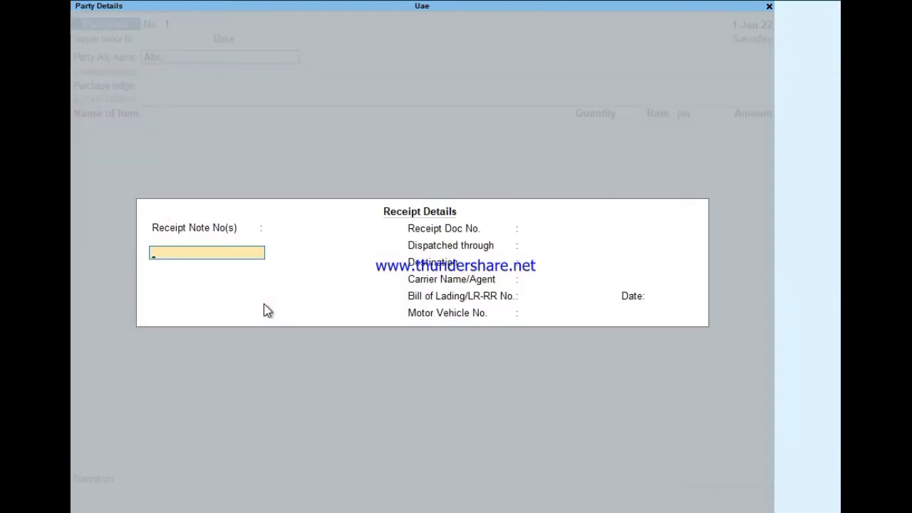
{"action": "key", "text": "Return"}
{"action": "key", "text": "Return"}
{"action": "key", "text": "Return"}
{"action": "key", "text": "Return"}
{"action": "key", "text": "Return"}
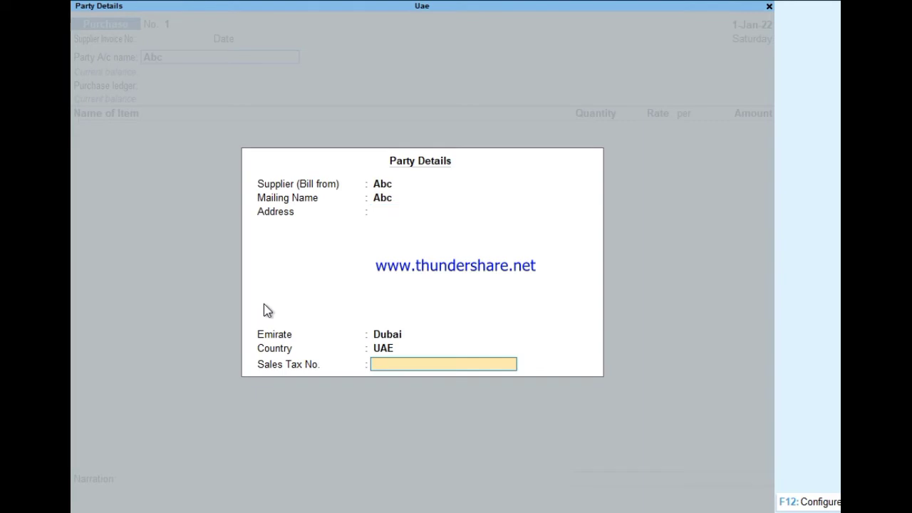
{"action": "key", "text": "Return"}
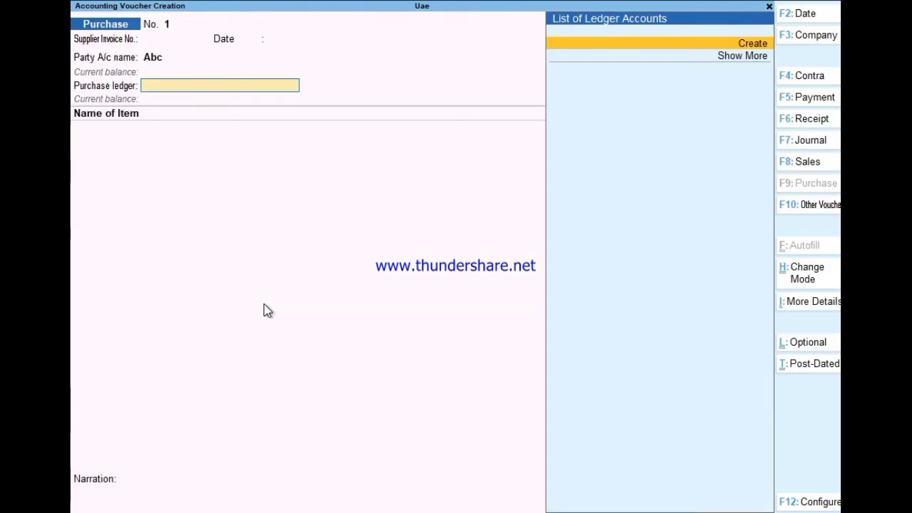
Create a ledger named Purchase under Purchase Accounts and use it as the voucher's purchase ledger
{"action": "key", "text": "alt+c"}
{"action": "type", "text": "P"}
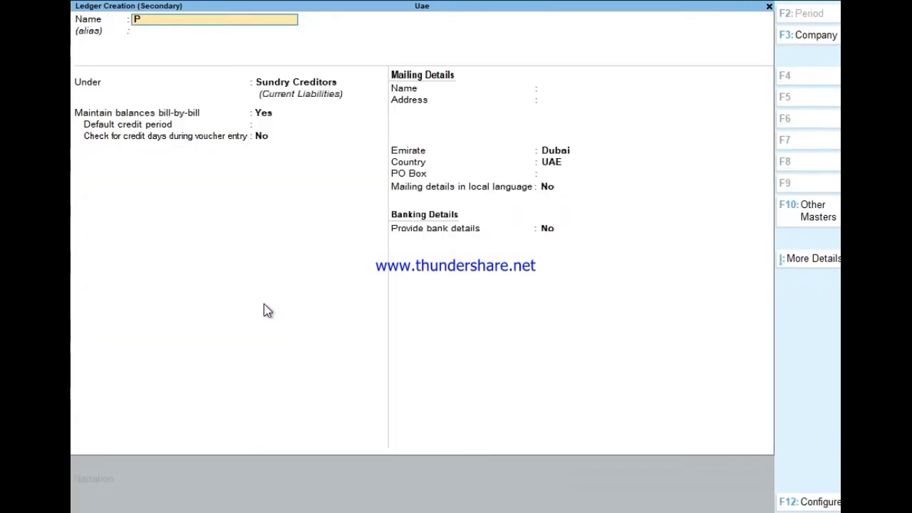
{"action": "type", "text": "urchase"}
{"action": "key", "text": "Return"}
{"action": "key", "text": "Return"}
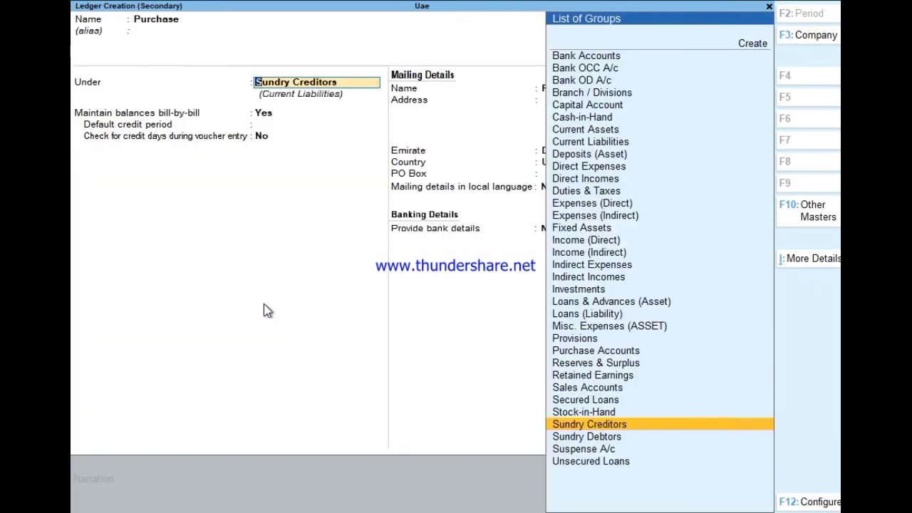
{"action": "type", "text": "Pu"}
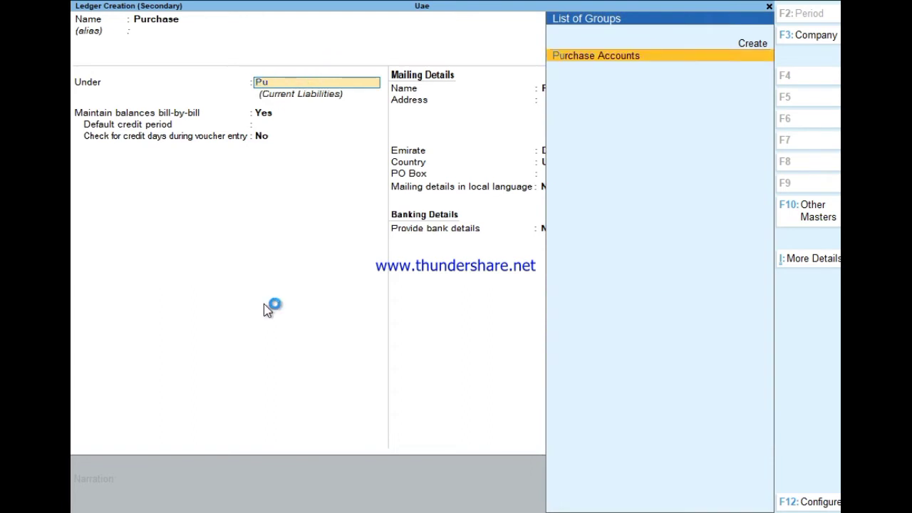
{"action": "key", "text": "Return"}
{"action": "key", "text": "ctrl"}
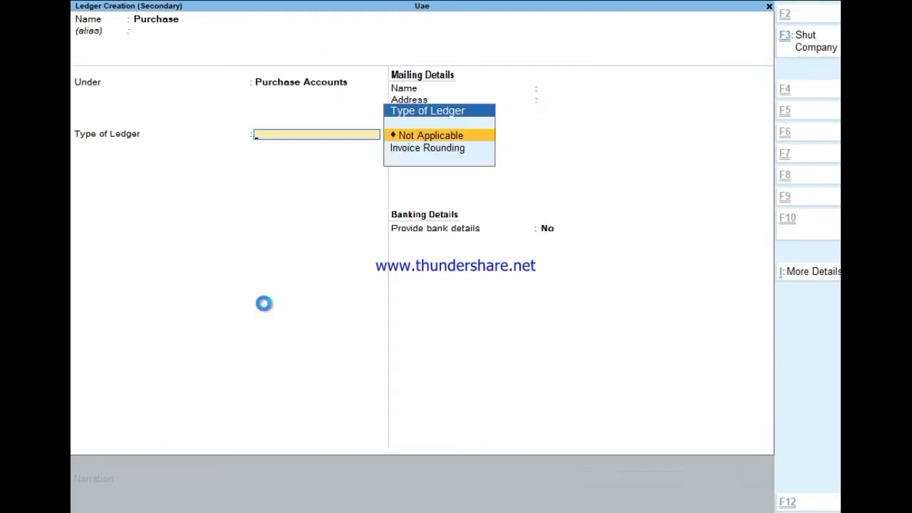
{"action": "key", "text": "ctrl+a"}
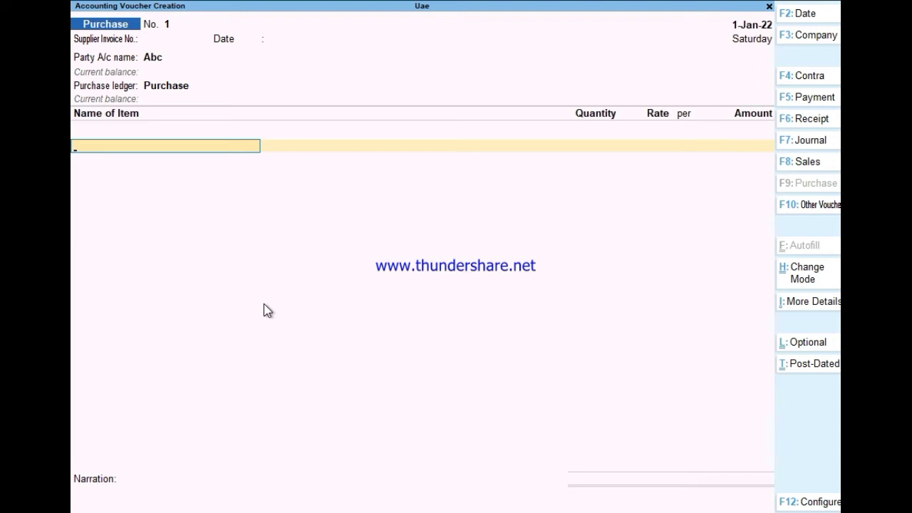
Start a new stock item named Mobile from the voucher's first item line, keeping it under Primary
{"action": "key", "text": "alt"}
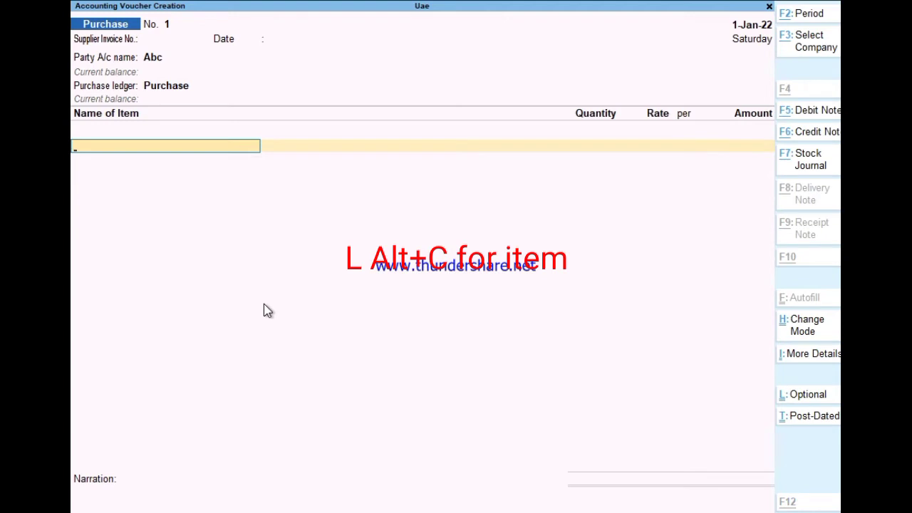
{"action": "key", "text": "alt+c"}
{"action": "type", "text": "Mobile"}
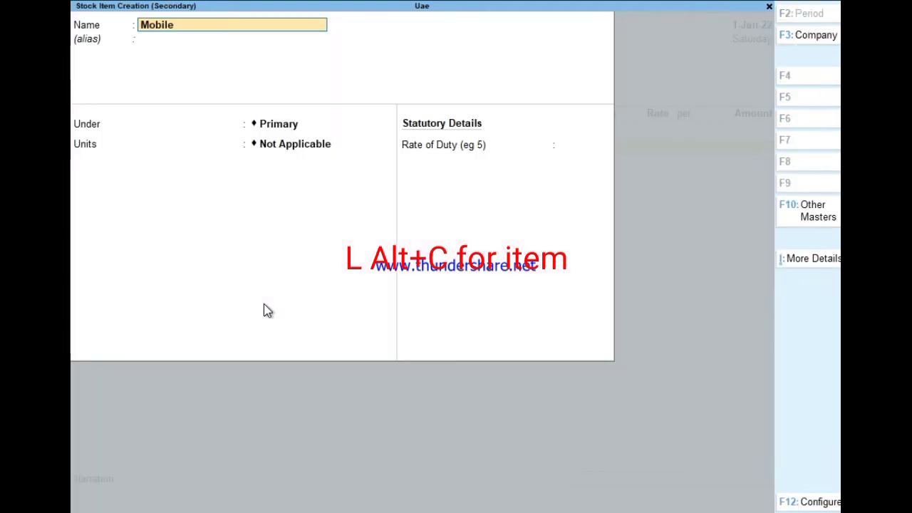
{"action": "key", "text": "Return"}
{"action": "key", "text": "Return"}
{"action": "key", "text": "Return"}
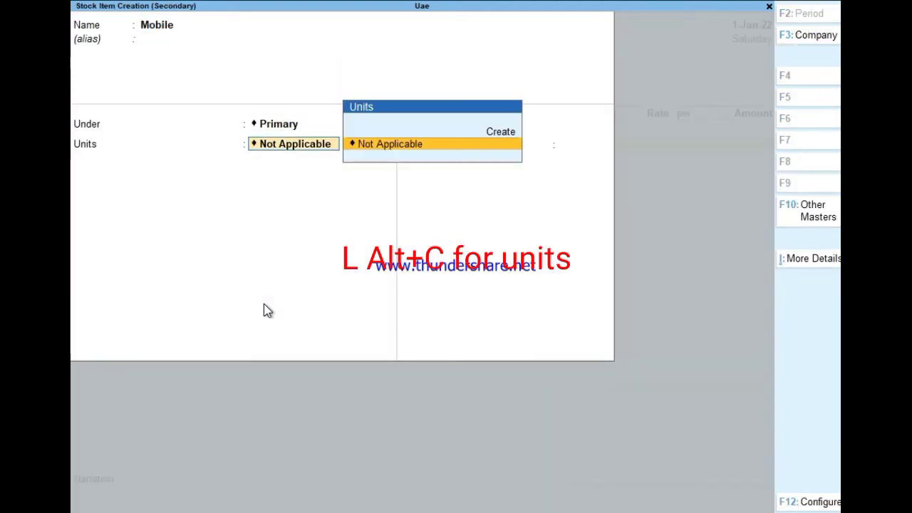
Create the simple unit nos with 0 decimal places for Mobile and save the item without a rate of duty
{"action": "key", "text": "alt"}
{"action": "key", "text": "alt+c"}
{"action": "type", "text": "nos"}
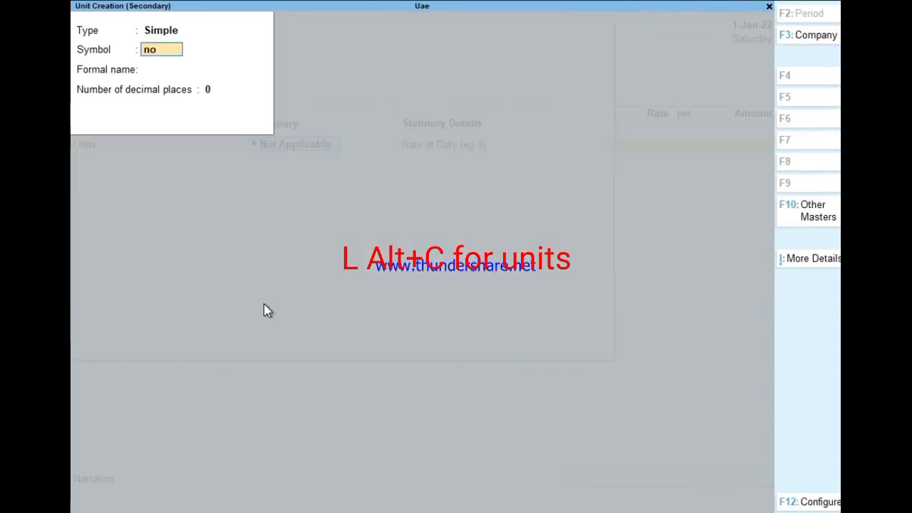
{"action": "key", "text": "Return"}
{"action": "key", "text": "Return"}
{"action": "key", "text": "Return"}
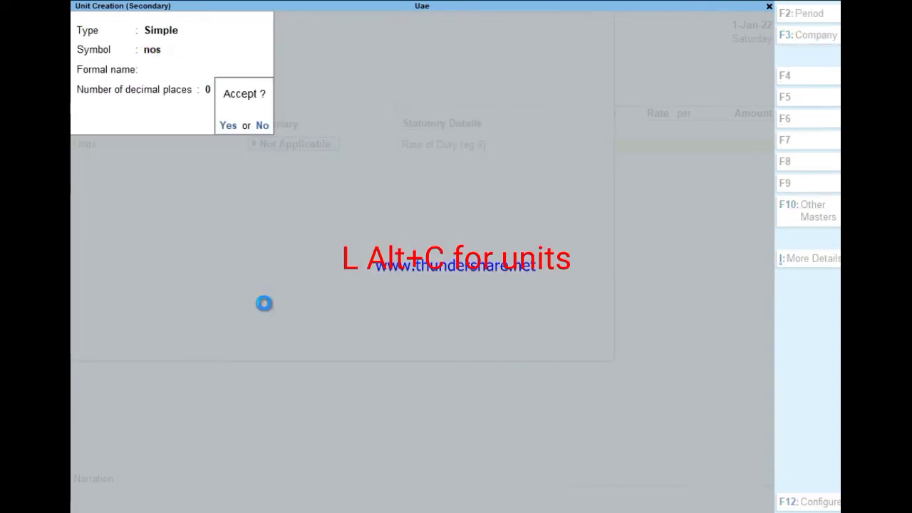
{"action": "key", "text": "Return"}
{"action": "key", "text": "Return"}
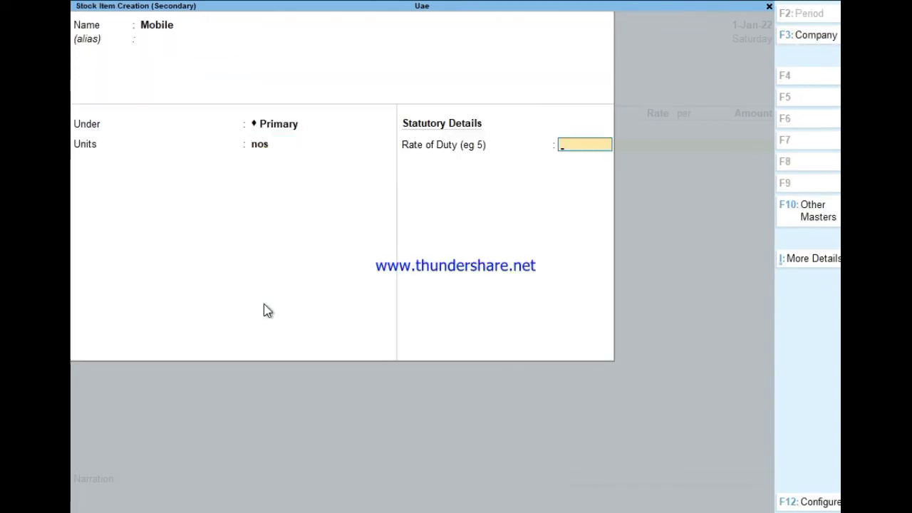
{"action": "key", "text": "Return"}
{"action": "key", "text": "Return"}
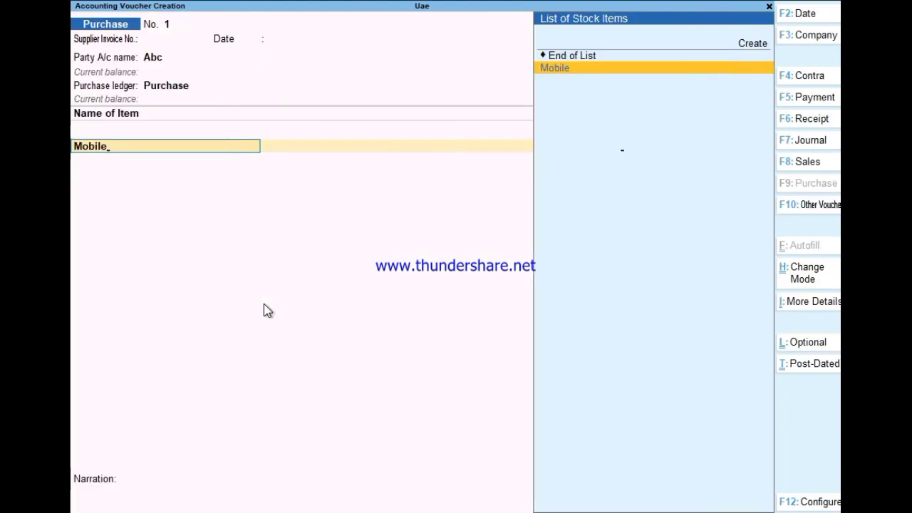
Enter the Mobile item in the purchase voucher with quantity 10 nos at a rate of 250 per nos
{"action": "key", "text": "Return"}
{"action": "type", "text": "10"}
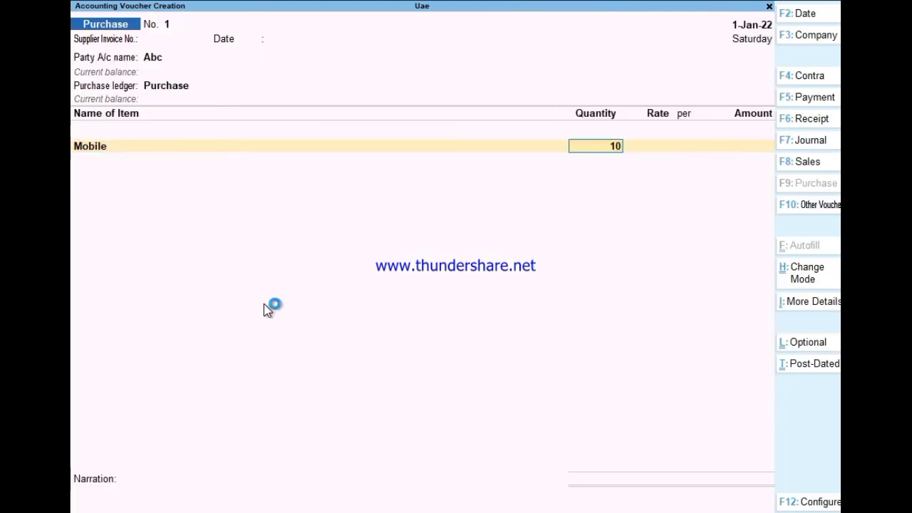
{"action": "key", "text": "Return"}
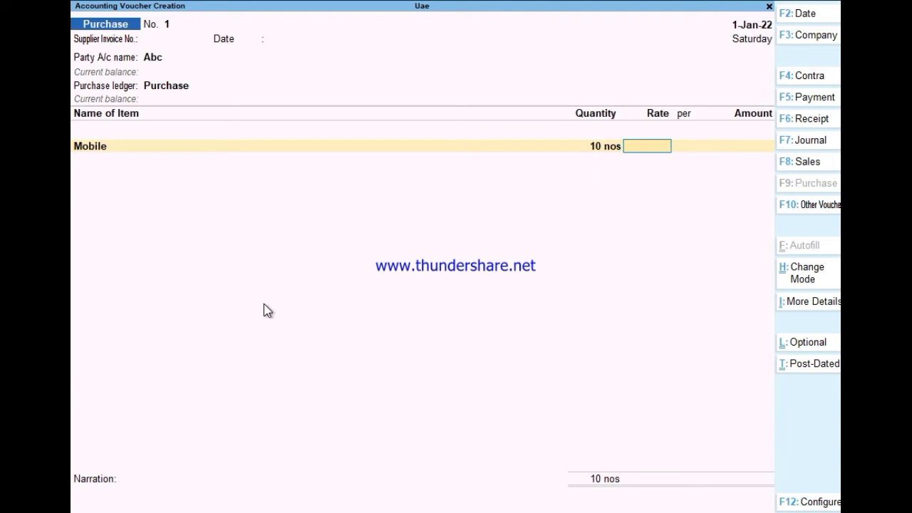
{"action": "type", "text": "250"}
{"action": "key", "text": "Return"}
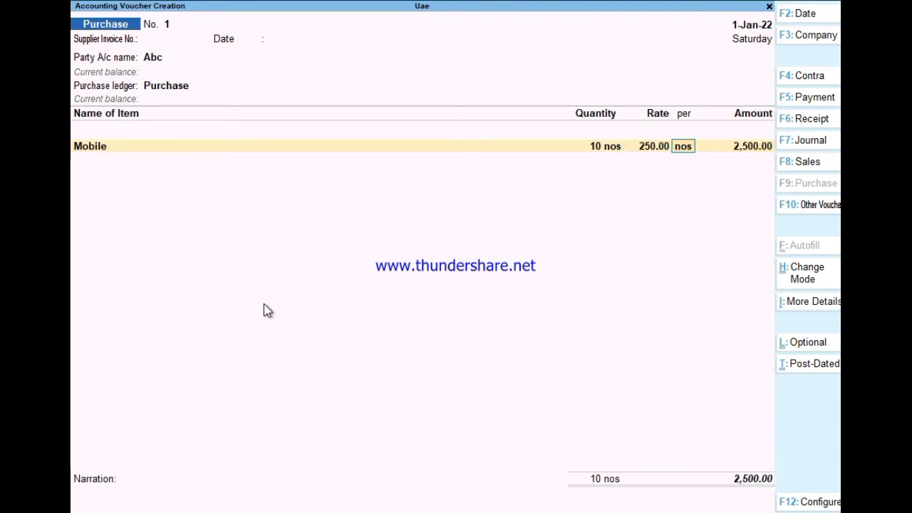
{"action": "key", "text": "Return"}
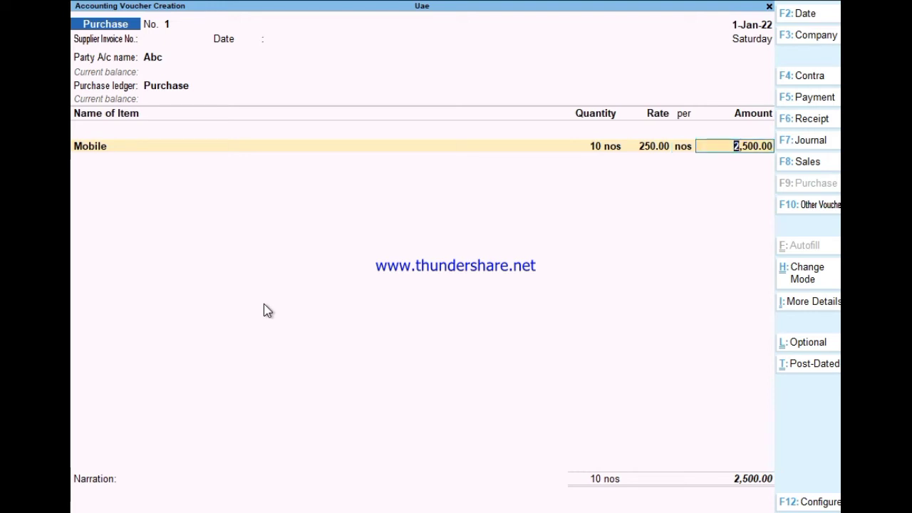
{"action": "key", "text": "Return"}
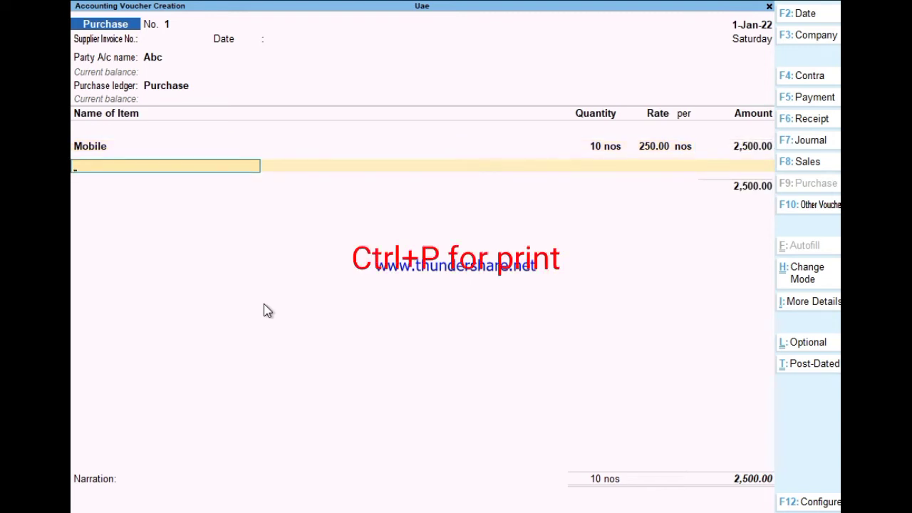
Preview the purchase invoice print and examine its party, item, quantity, rate and total details up close
{"action": "key", "text": "ctrl"}
{"action": "key", "text": "ctrl+p"}
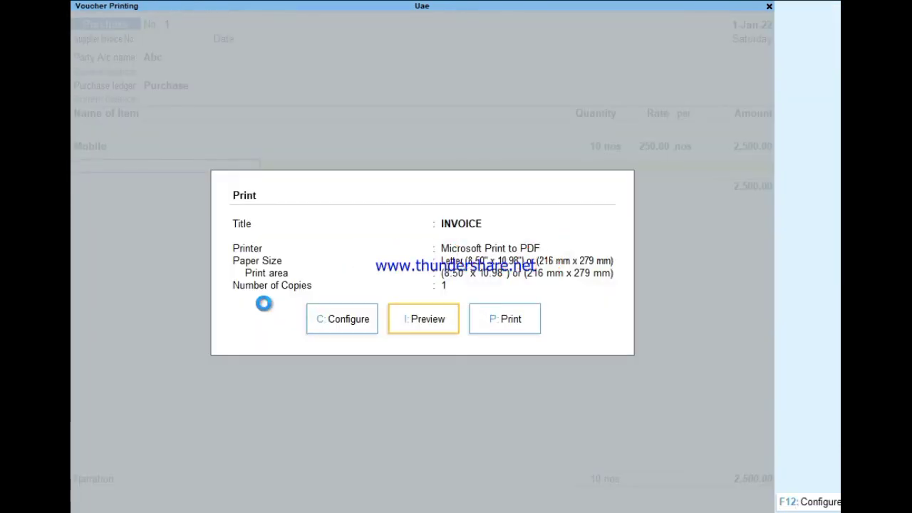
{"action": "key", "text": "i"}
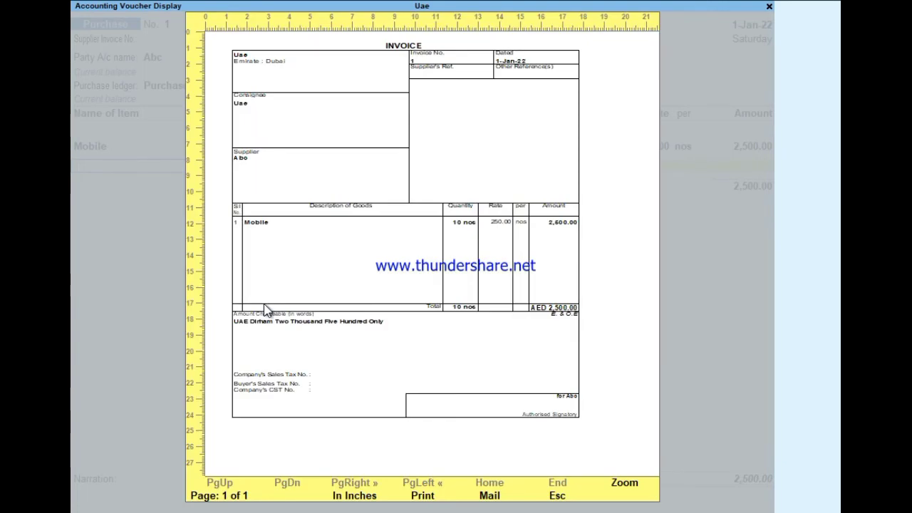
{"action": "key", "text": "alt+z"}
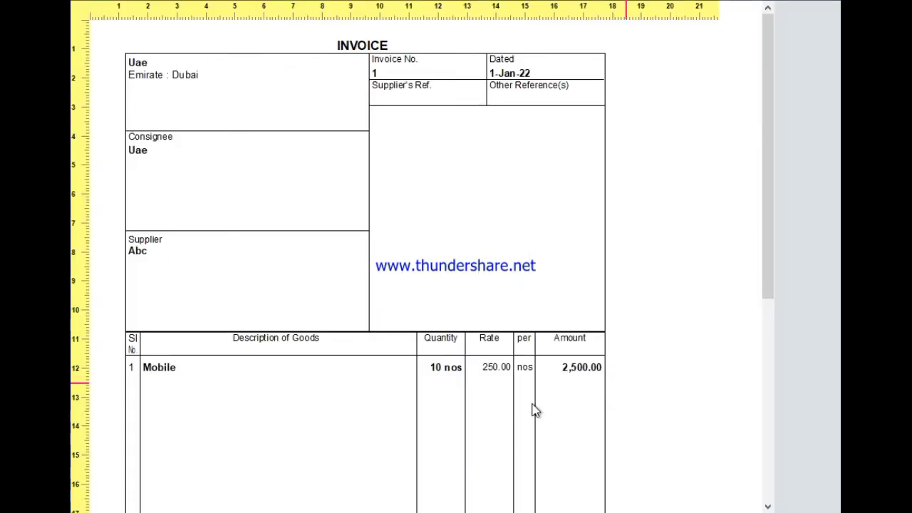
{"action": "scroll", "coordinate": [543, 389], "scroll_direction": "up", "scroll_amount": 2}
{"action": "scroll", "coordinate": [545, 382], "scroll_direction": "down", "scroll_amount": 5}
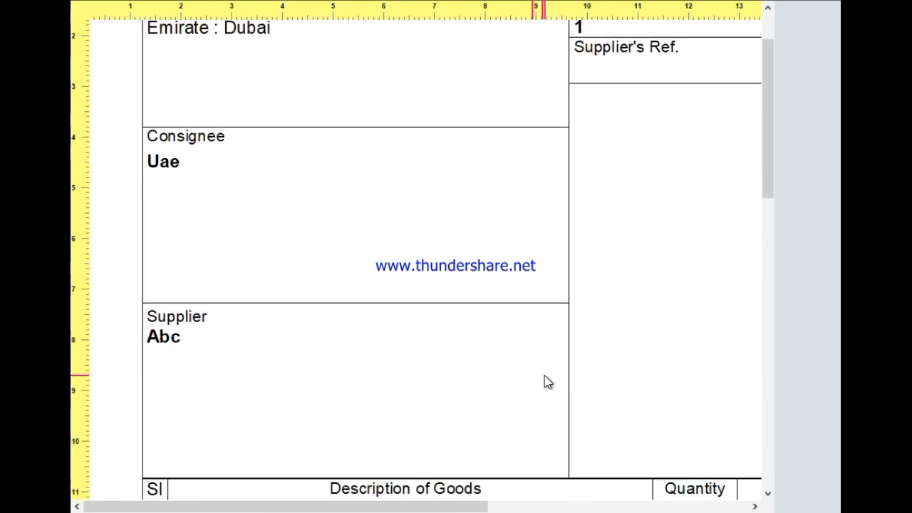
{"action": "scroll", "coordinate": [545, 376], "scroll_direction": "down", "scroll_amount": 5}
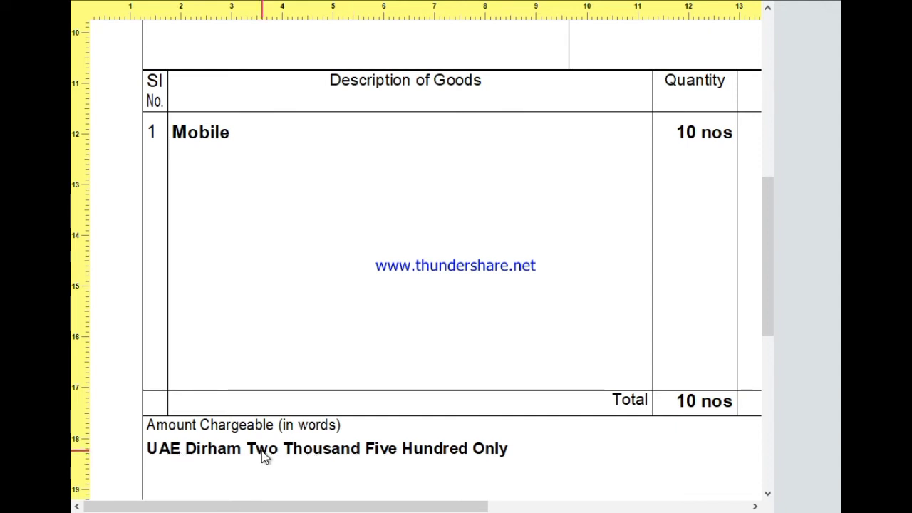
{"action": "scroll", "coordinate": [555, 421], "scroll_direction": "down", "scroll_amount": 1}
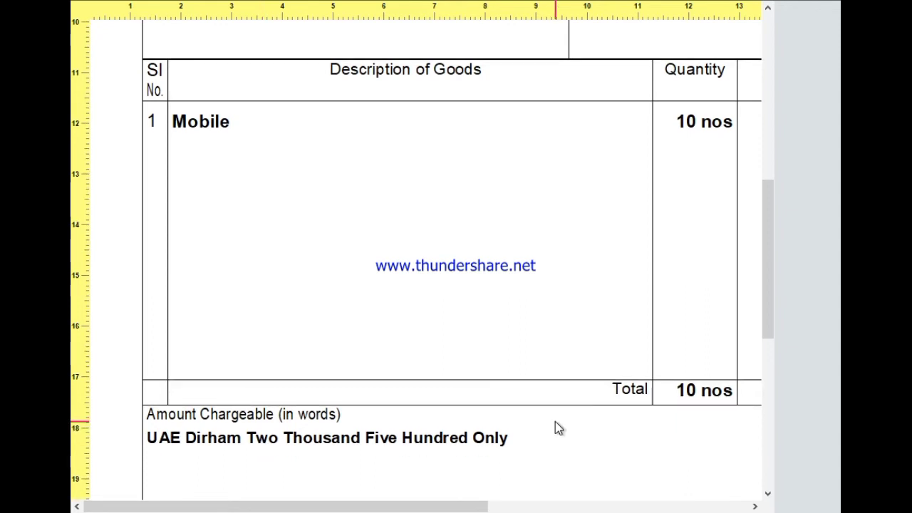
{"action": "scroll", "coordinate": [556, 420], "scroll_direction": "down", "scroll_amount": 1}
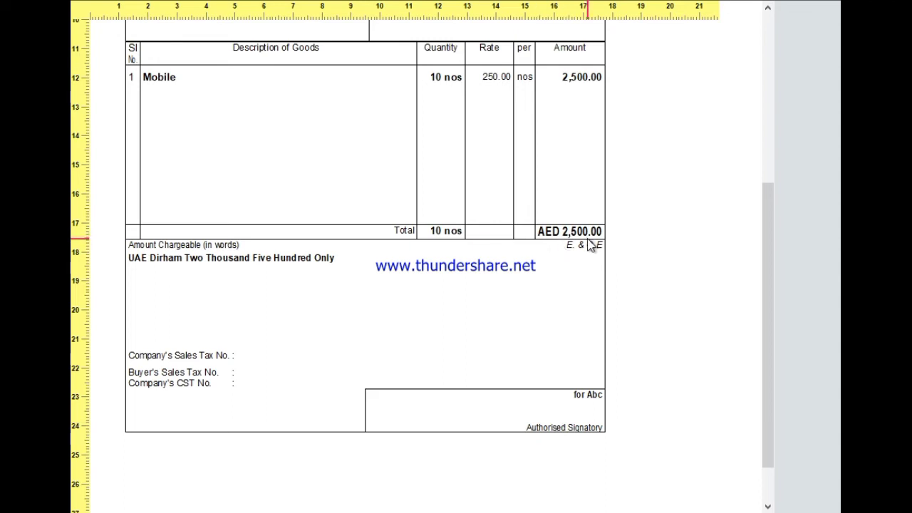
{"action": "key", "text": "Escape"}
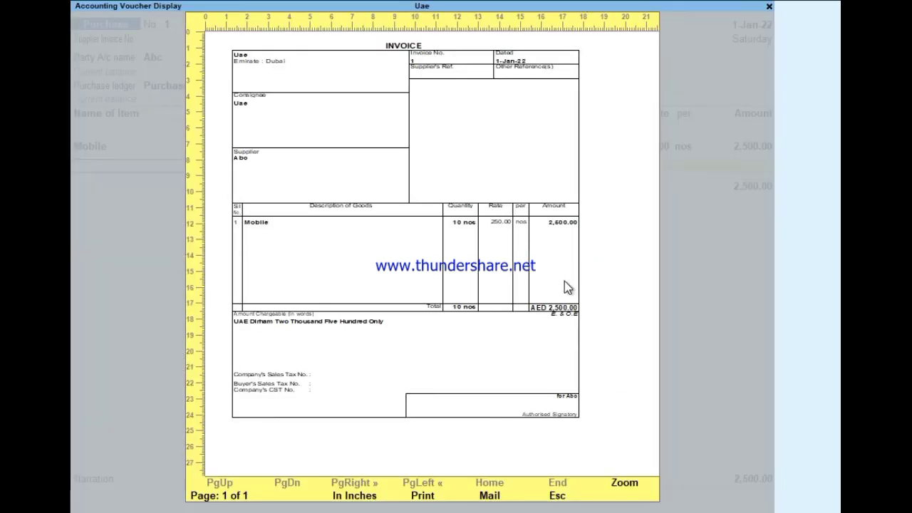
Leave the invoice preview and print dialog, and save the purchase voucher for Abc
{"action": "key", "text": "Escape"}
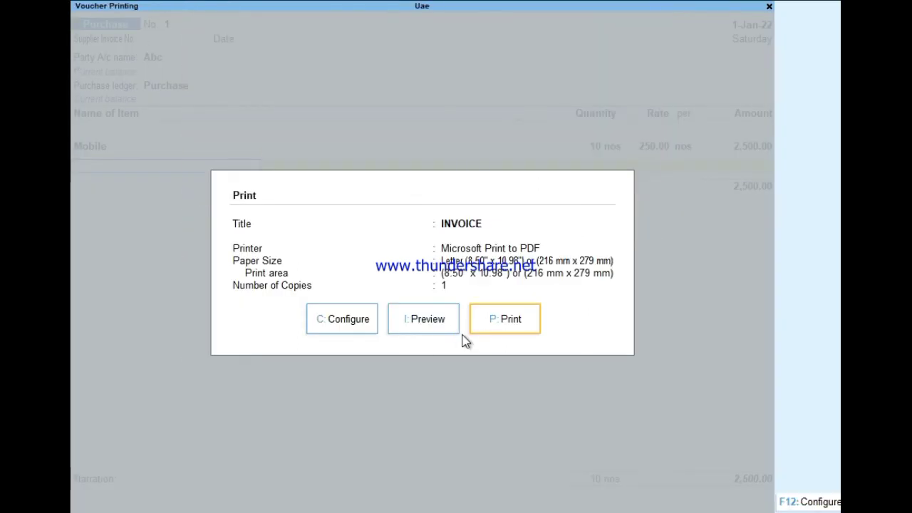
{"action": "key", "text": "Escape"}
{"action": "key", "text": "ctrl"}
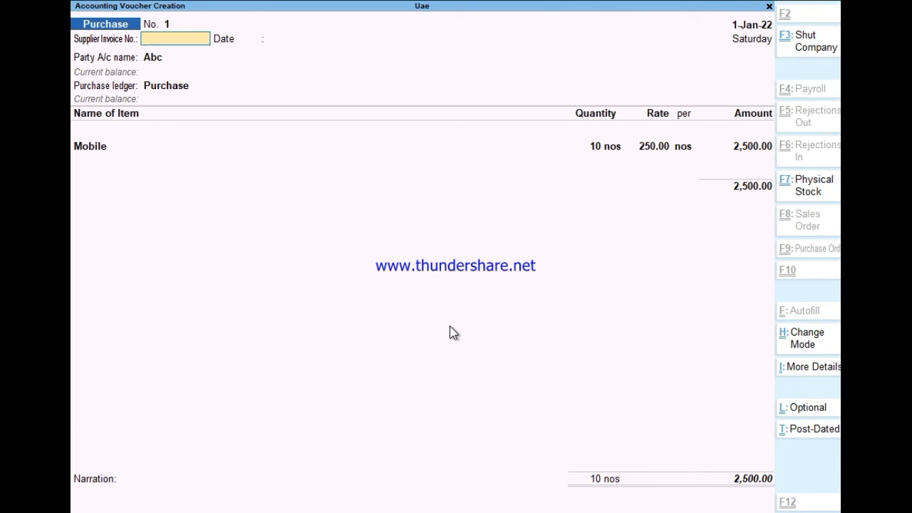
{"action": "key", "text": "ctrl+a"}
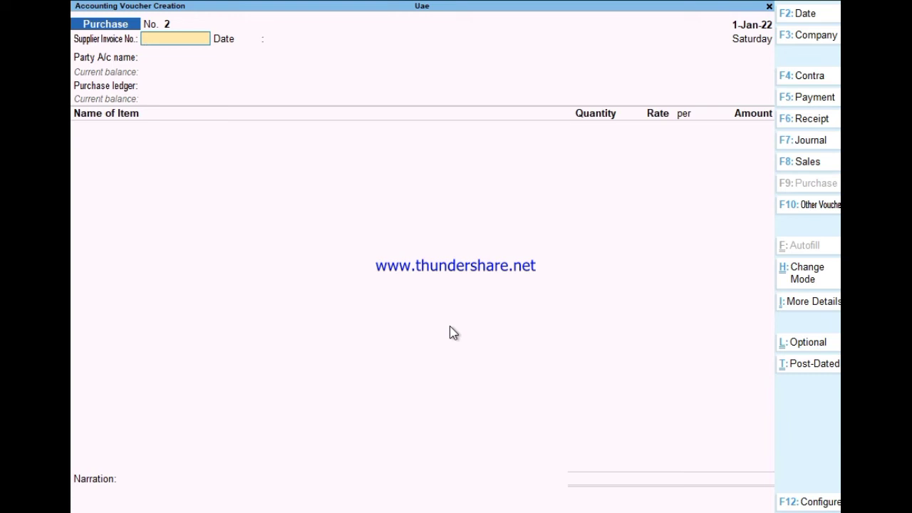
Start a payment voucher with Cash as the account and Abc as the party under Particulars
{"action": "key", "text": "F5"}
{"action": "key", "text": "F4"}
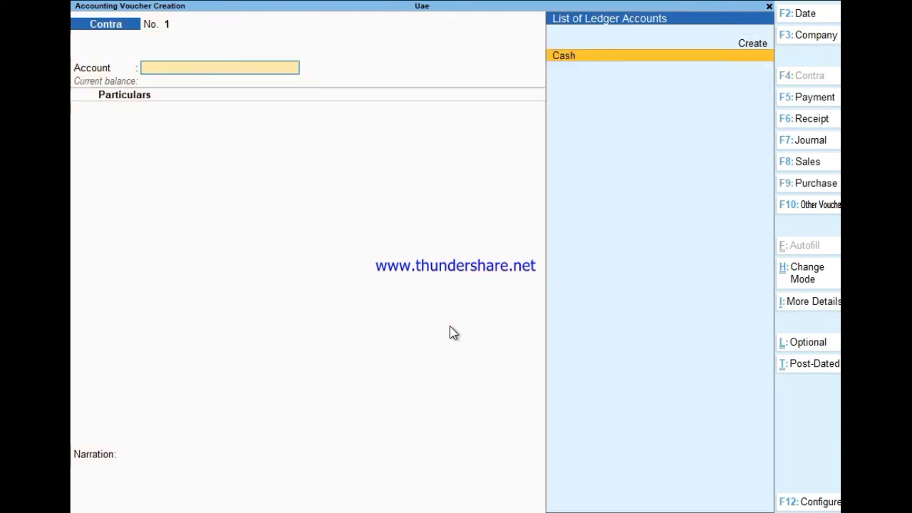
{"action": "key", "text": "Escape"}
{"action": "key", "text": "Return"}
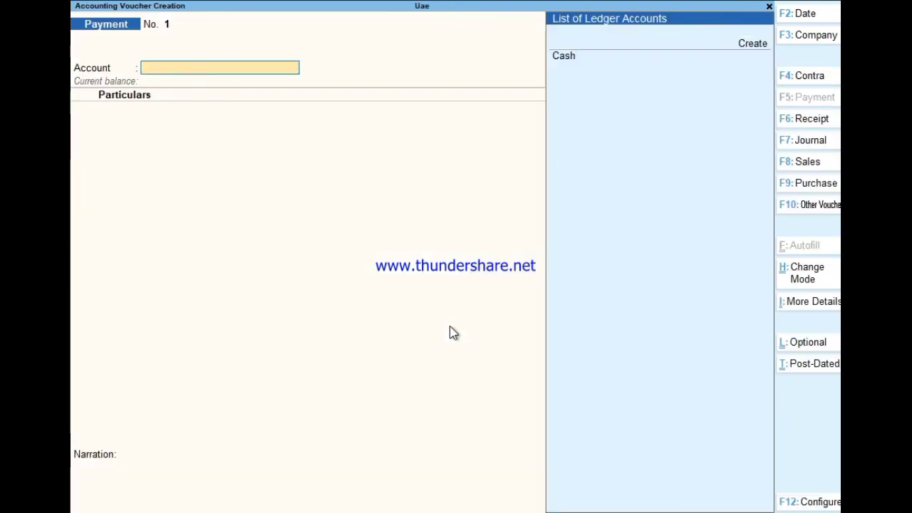
{"action": "key", "text": "Return"}
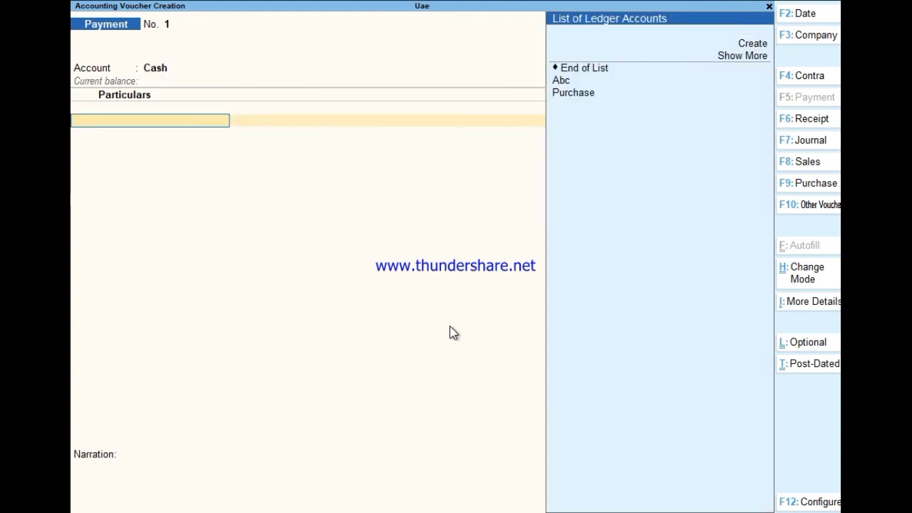
{"action": "key", "text": "Down"}
{"action": "key", "text": "Down"}
{"action": "key", "text": "Down"}
{"action": "key", "text": "Down"}
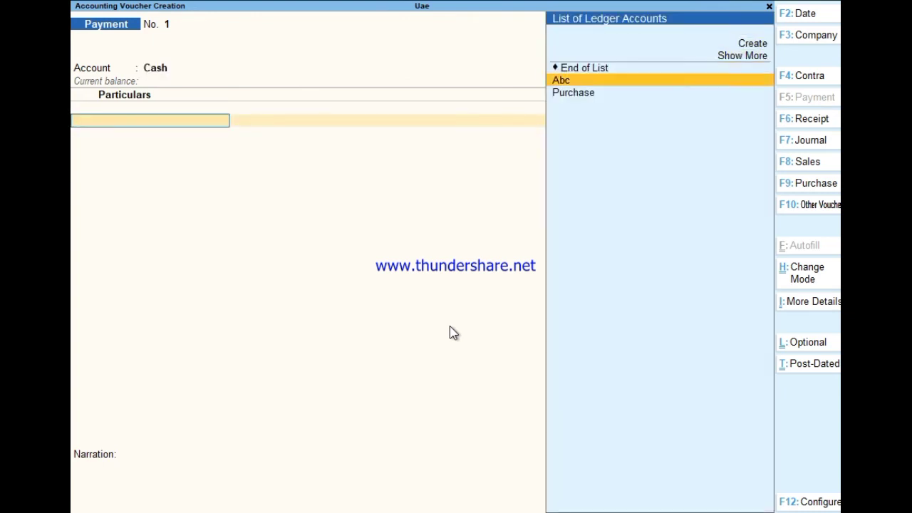
{"action": "key", "text": "Return"}
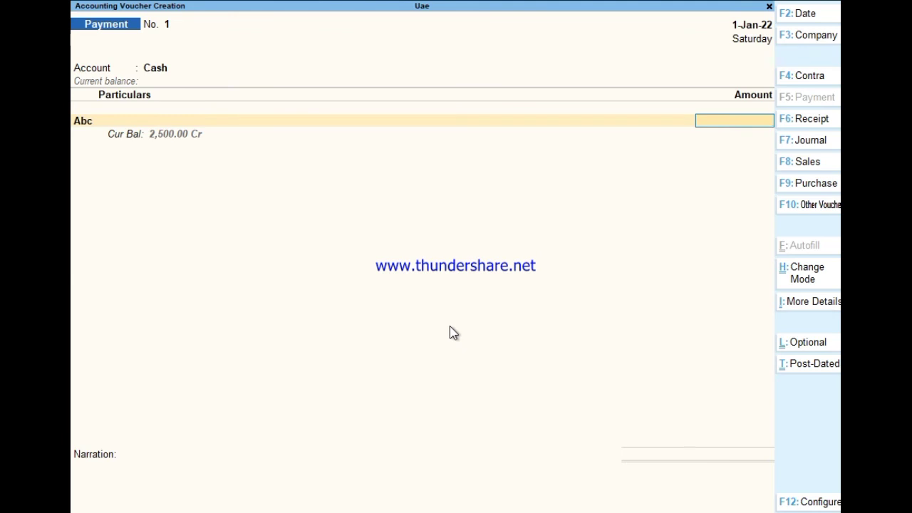
Configure the payment voucher to preallocate bills for Payment/Receipt/Journal vouchers and save the configuration
{"action": "key", "text": "F12"}
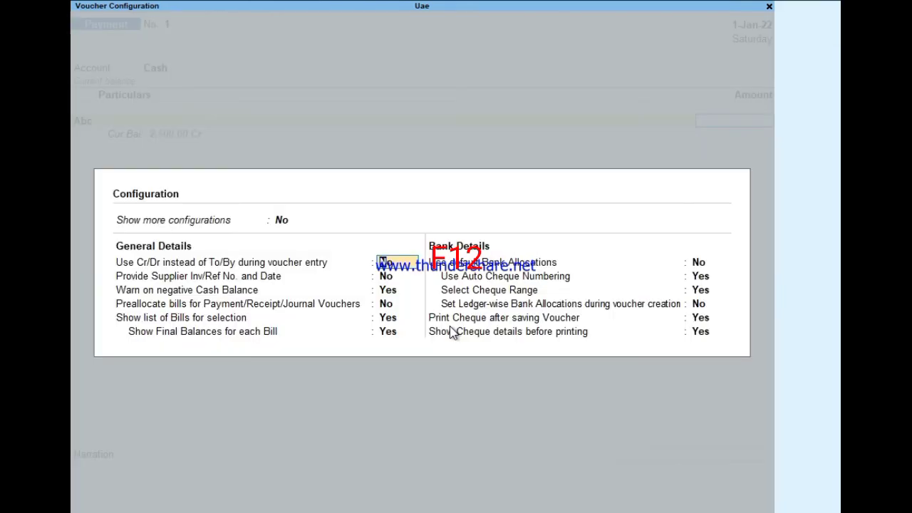
{"action": "key", "text": "Return"}
{"action": "key", "text": "Return"}
{"action": "key", "text": "Return"}
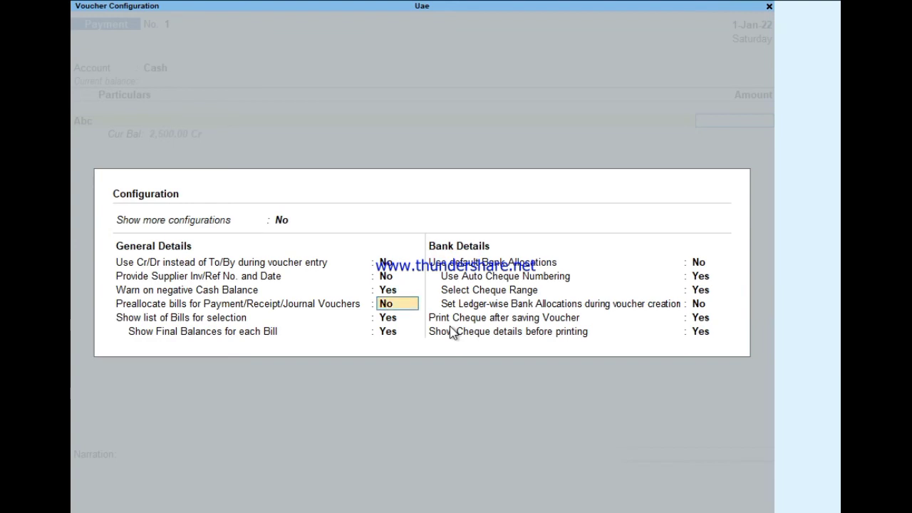
{"action": "key", "text": "y"}
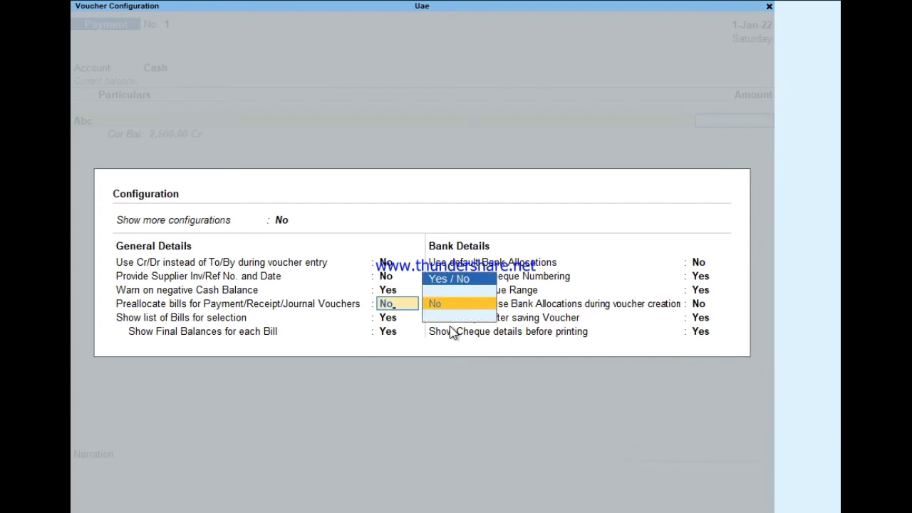
{"action": "key", "text": "BackSpace"}
{"action": "key", "text": "BackSpace"}
{"action": "key", "text": "Down"}
{"action": "key", "text": "Return"}
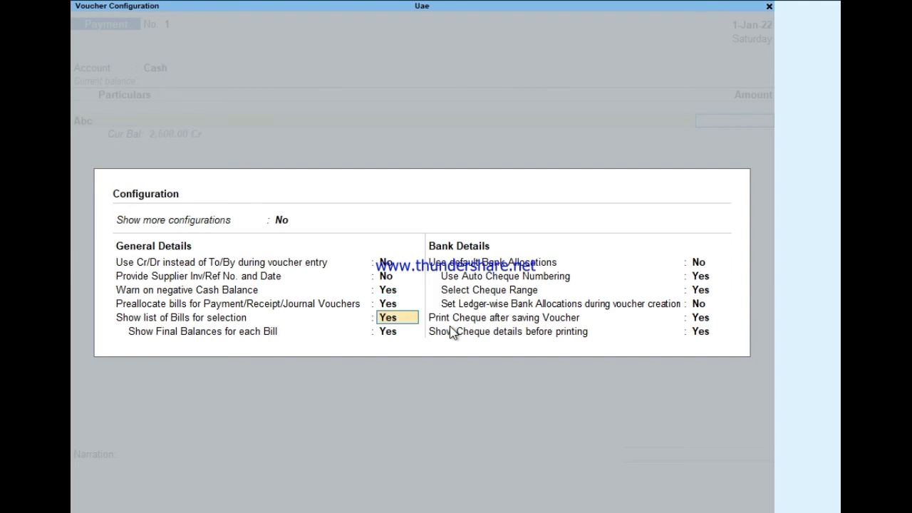
{"action": "key", "text": "ctrl+a"}
Reselect Abc in the payment voucher and allocate 2,500.00 Dr as Agst Ref to pending bill 1
{"action": "key", "text": "BackSpace"}
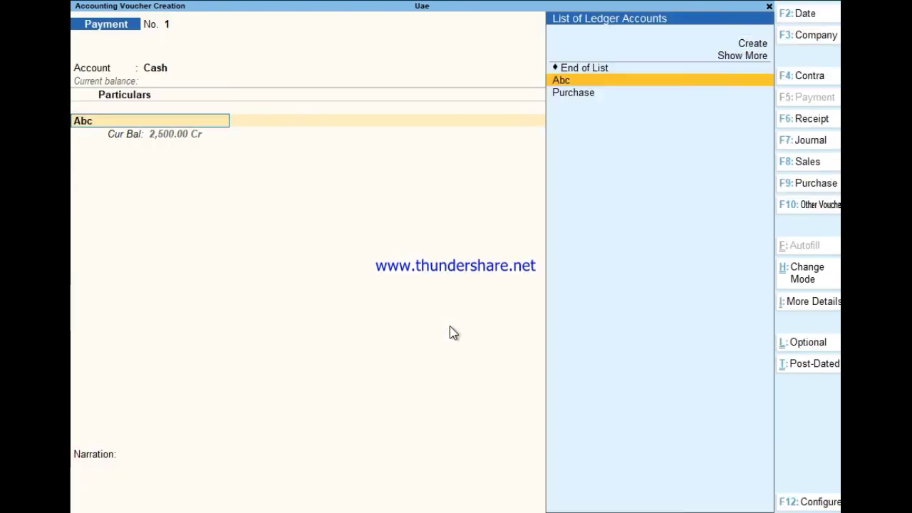
{"action": "key", "text": "Return"}
{"action": "key", "text": "Return"}
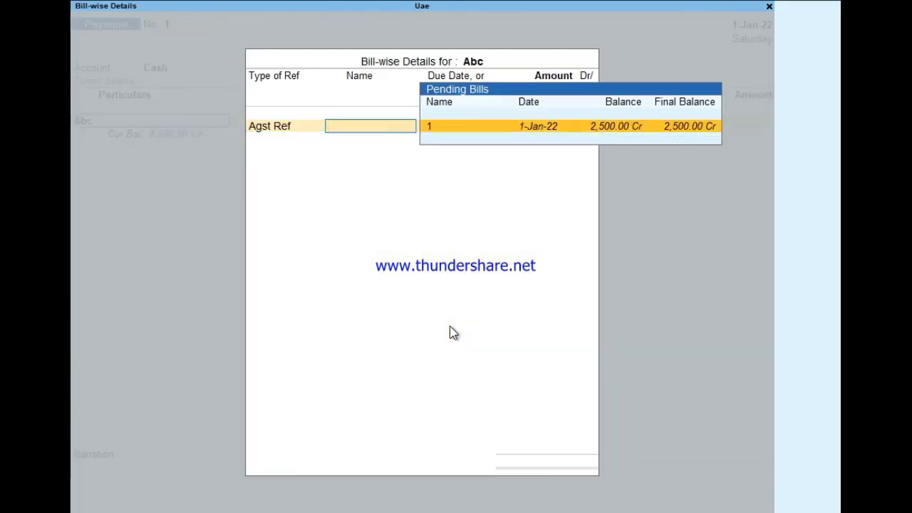
{"action": "key", "text": "Return"}
{"action": "key", "text": "Return"}
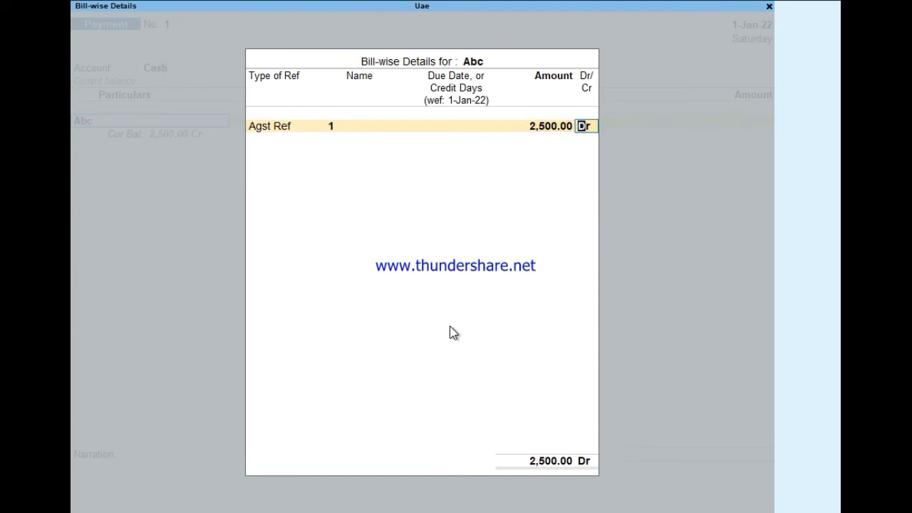
{"action": "key", "text": "Return"}
{"action": "key", "text": "Return"}
Leave the narration empty and accept the payment voucher
{"action": "key", "text": "Return"}
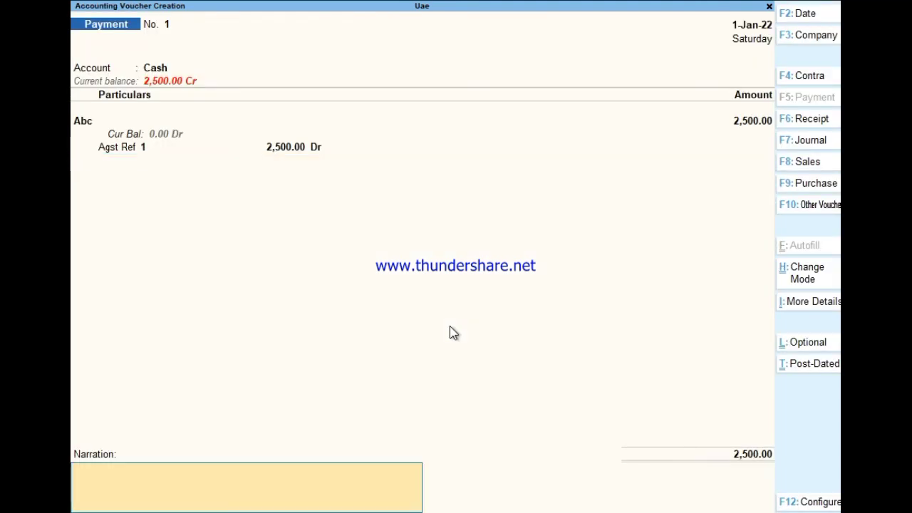
{"action": "key", "text": "Return"}
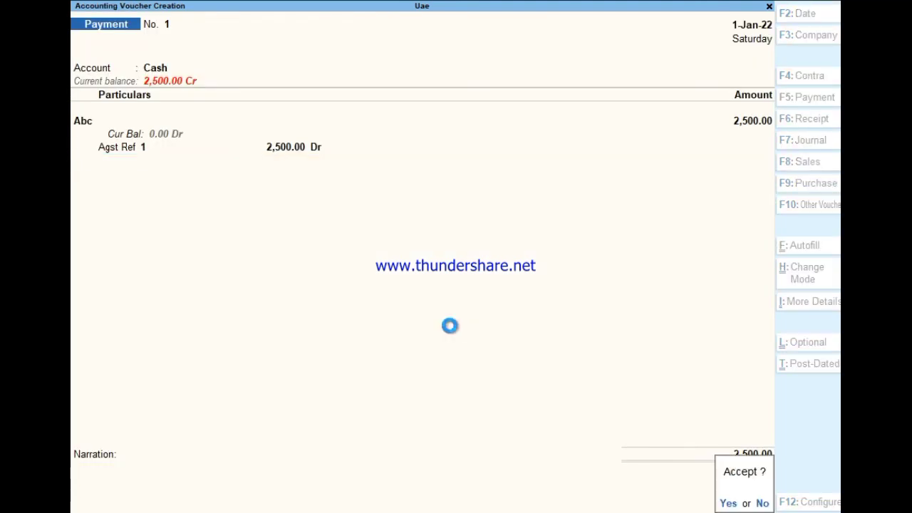
{"action": "key", "text": "Return"}
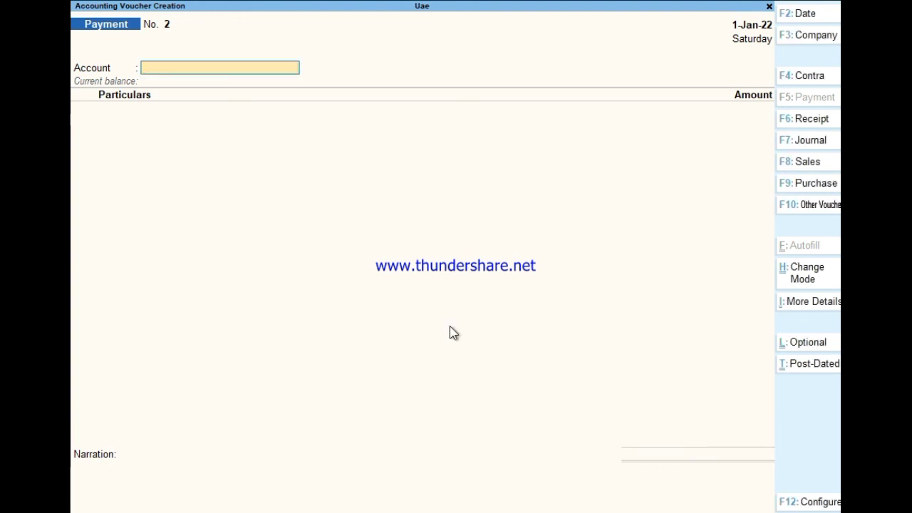